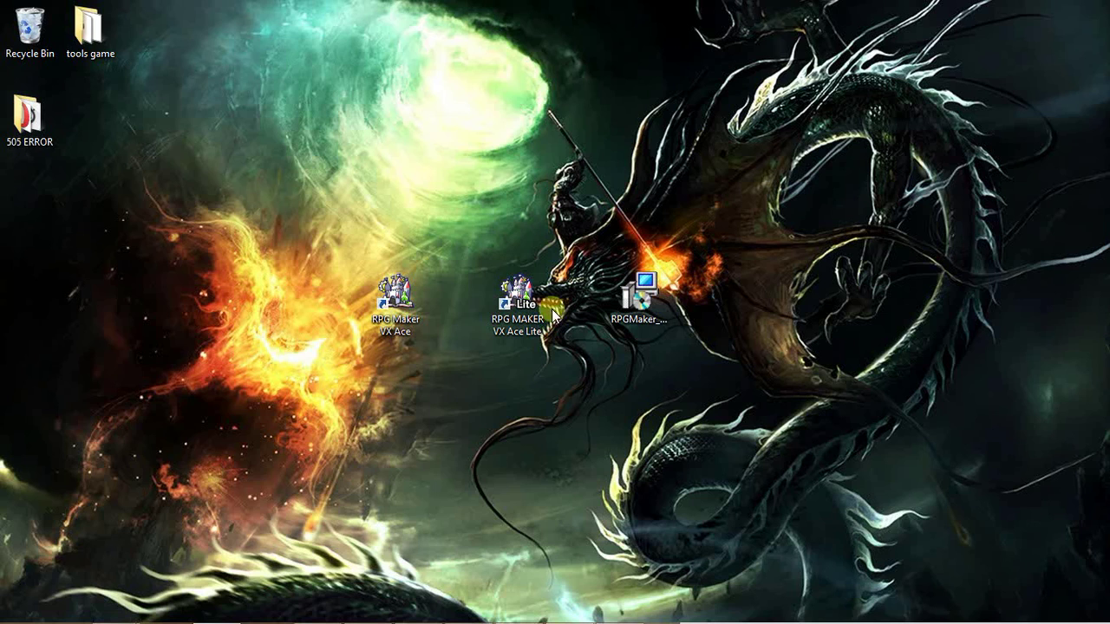
Switch to Firefox and search Google Images for "tileset rpg maker vx ace".
mouse_move(490, 617)
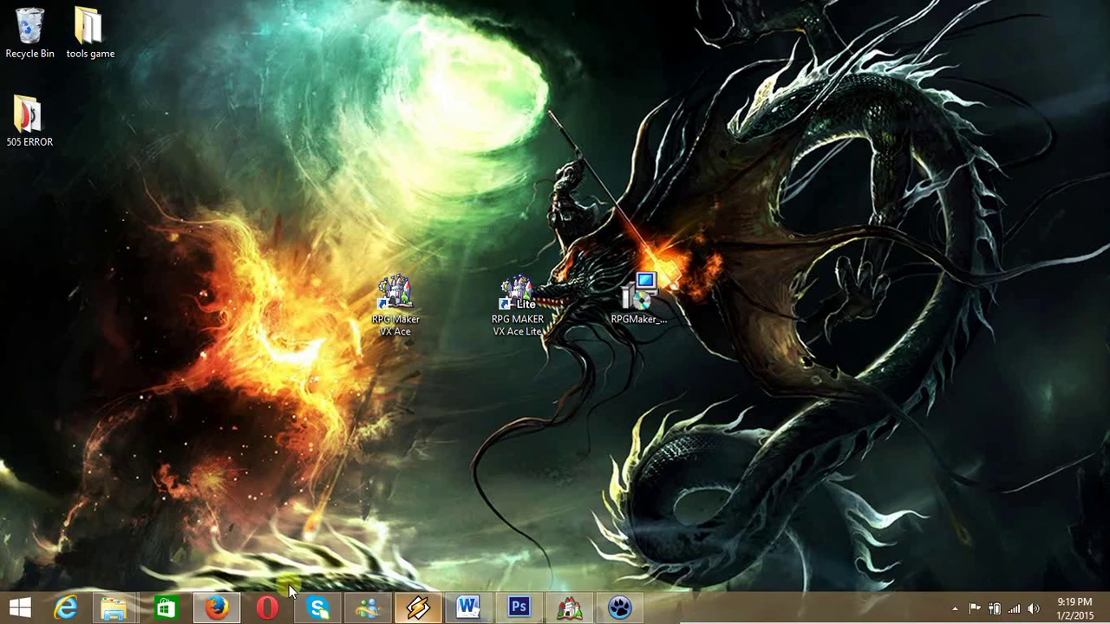
mouse_move(216, 608)
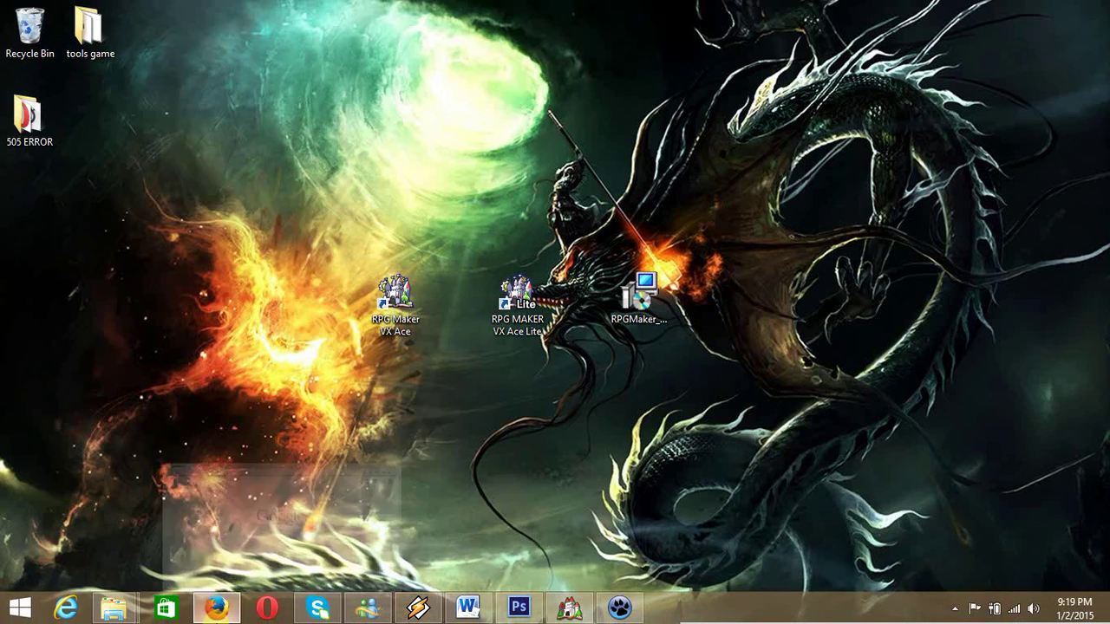
left_click(244, 507)
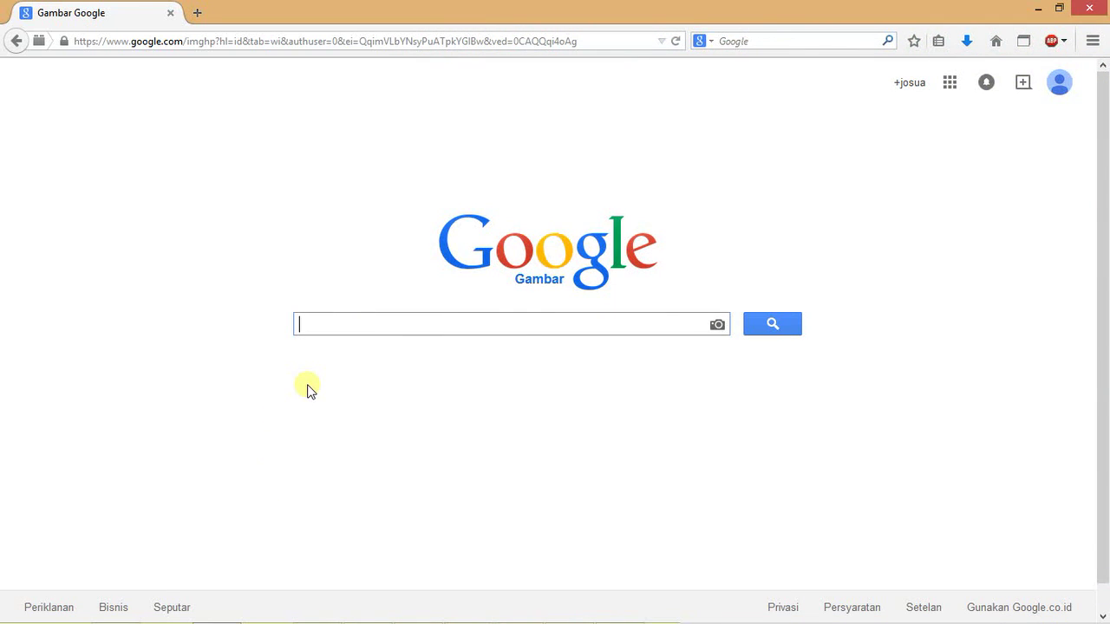
type("tileset")
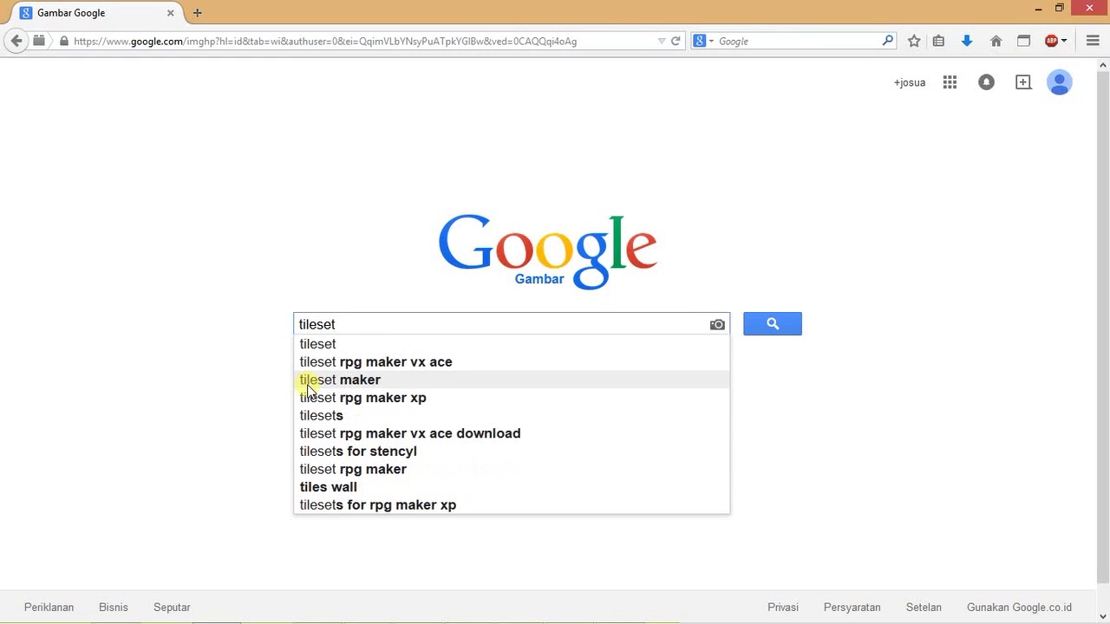
key("Down")
key("Down")
key("Up")
key("Up")
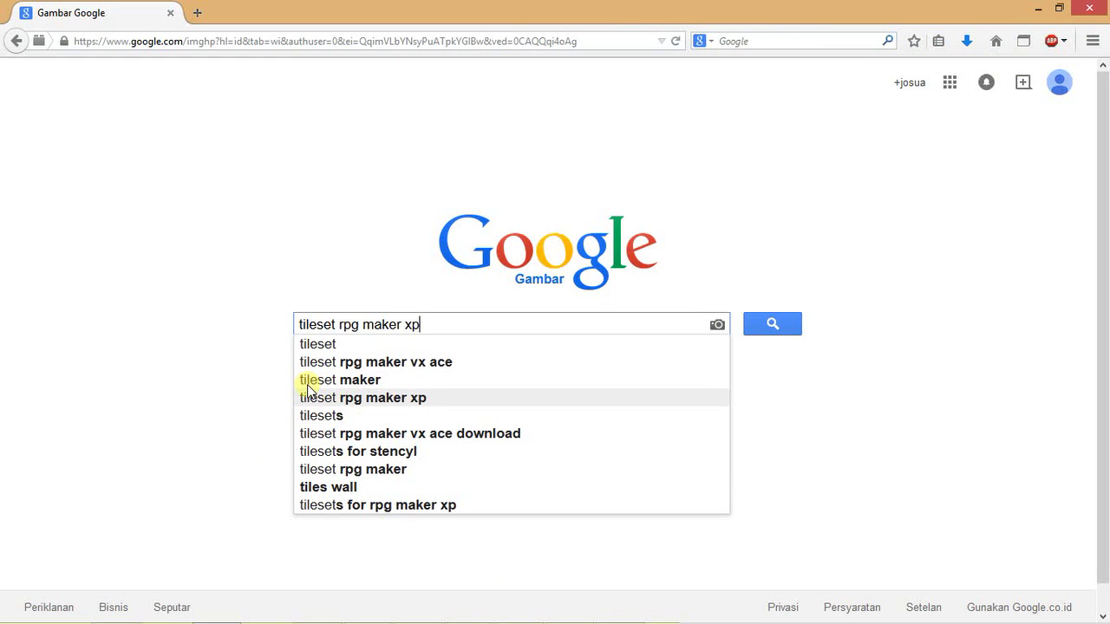
left_click(347, 362)
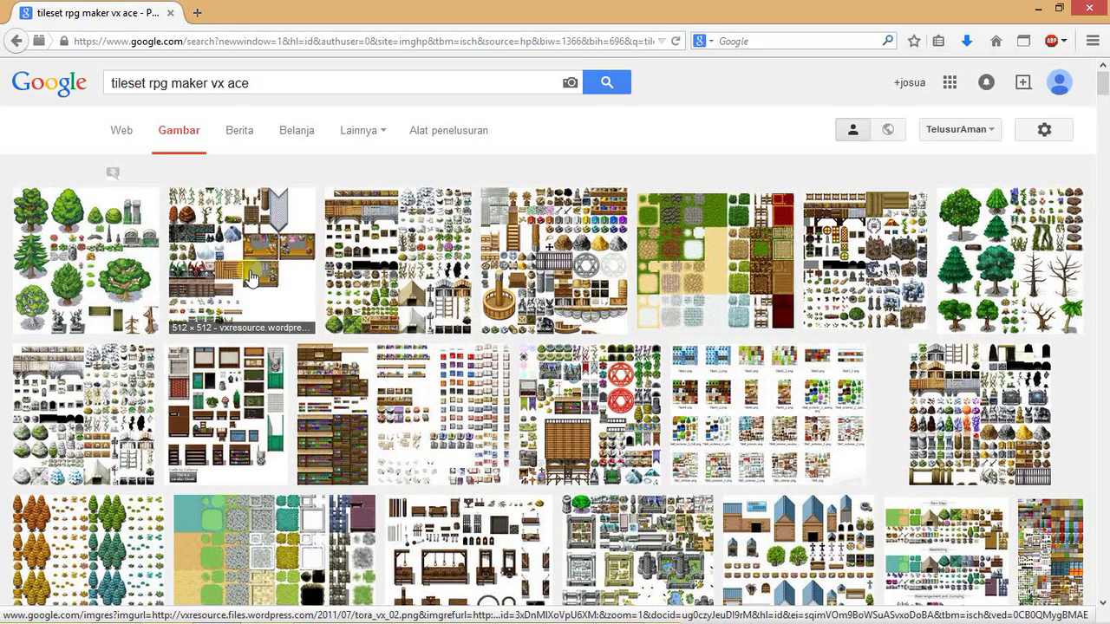
Browse the image results and open the preview of the "rpg maker vx ace tilesets" image with the large wooden platform.
scroll(765, 291, "down", 5)
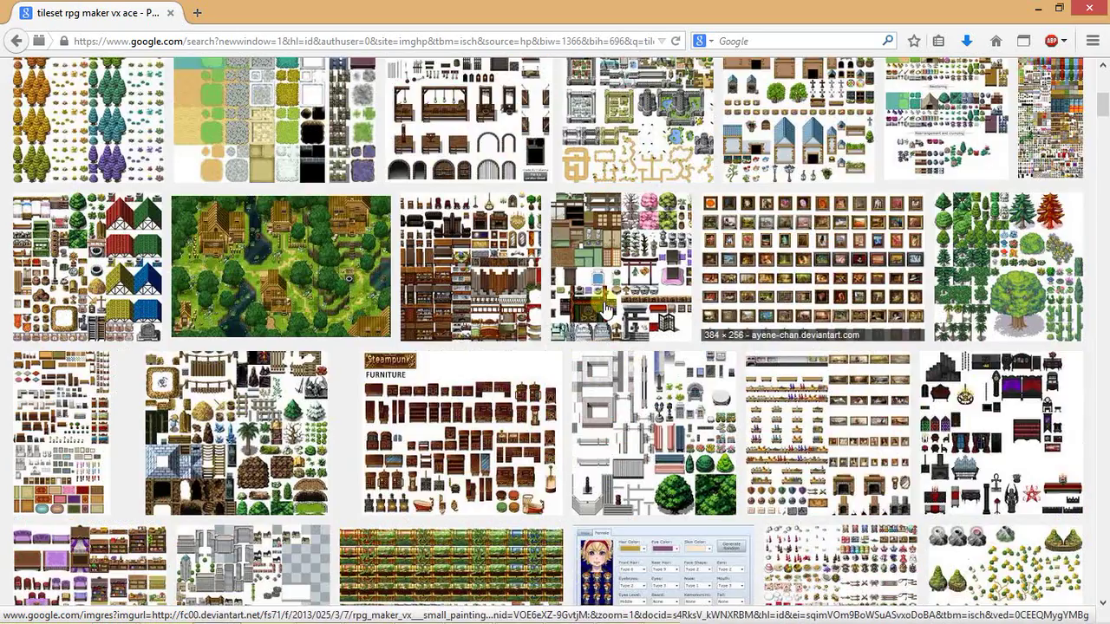
scroll(492, 315, "down", 4)
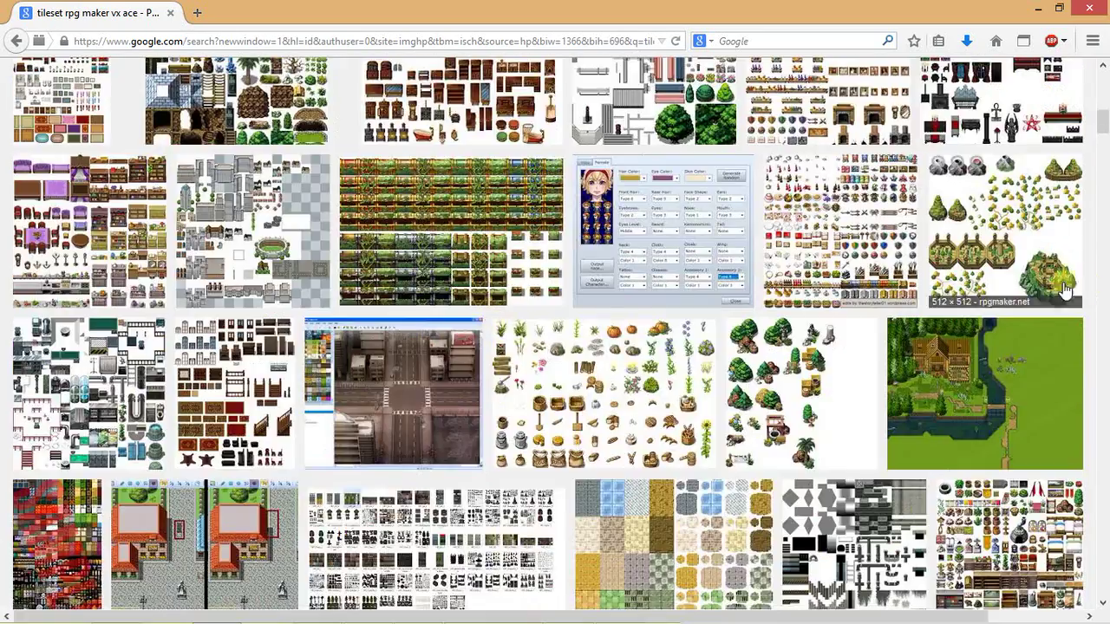
scroll(1023, 213, "up", 5)
scroll(1023, 213, "up", 5)
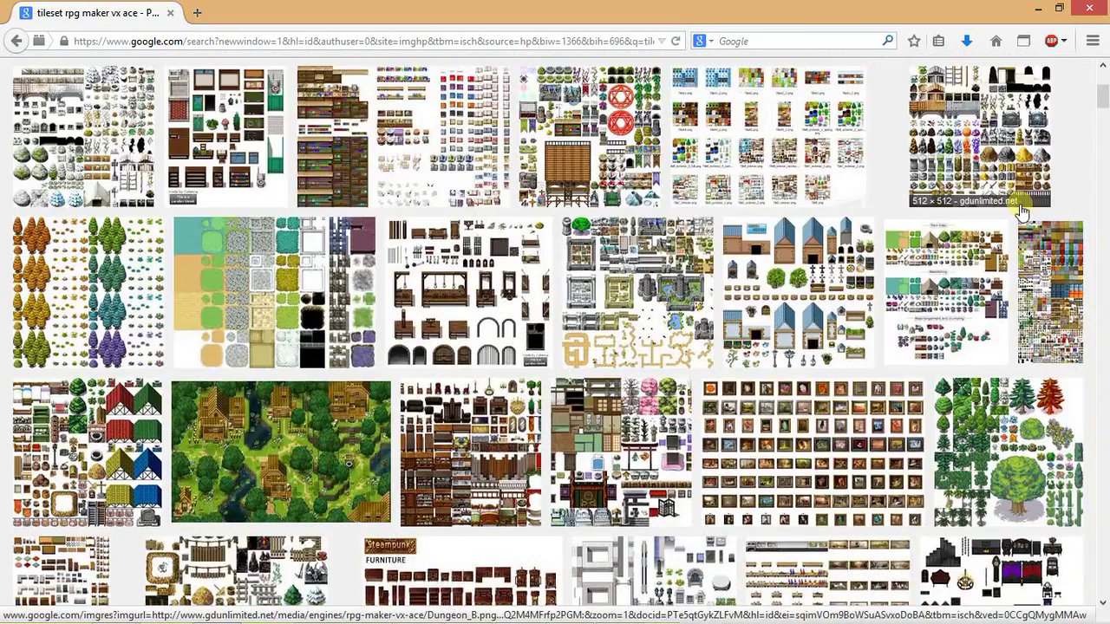
left_click(582, 395)
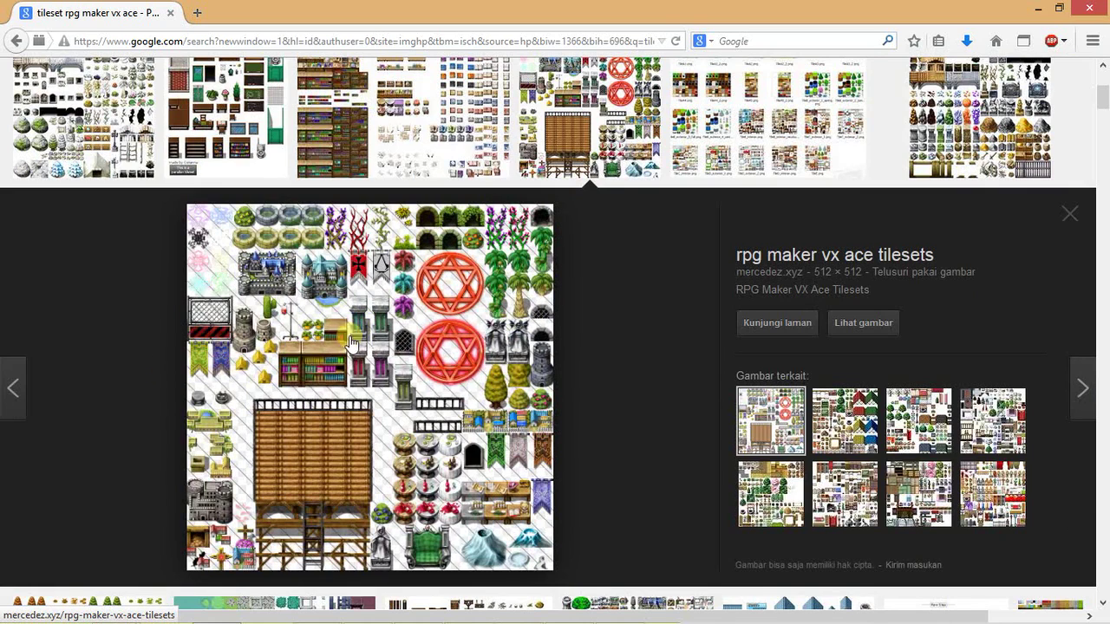
Save the previewed tileset image as PNG named 2 in the Tileset RPG MAKER VX ACE folder on drive E.
right_click(338, 368)
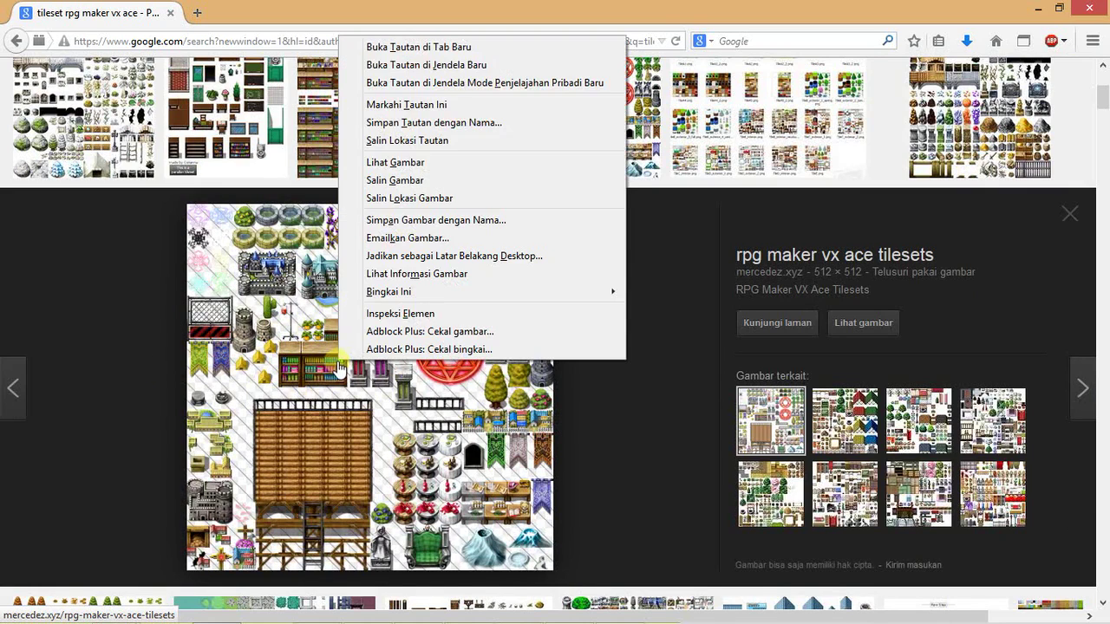
left_click(426, 222)
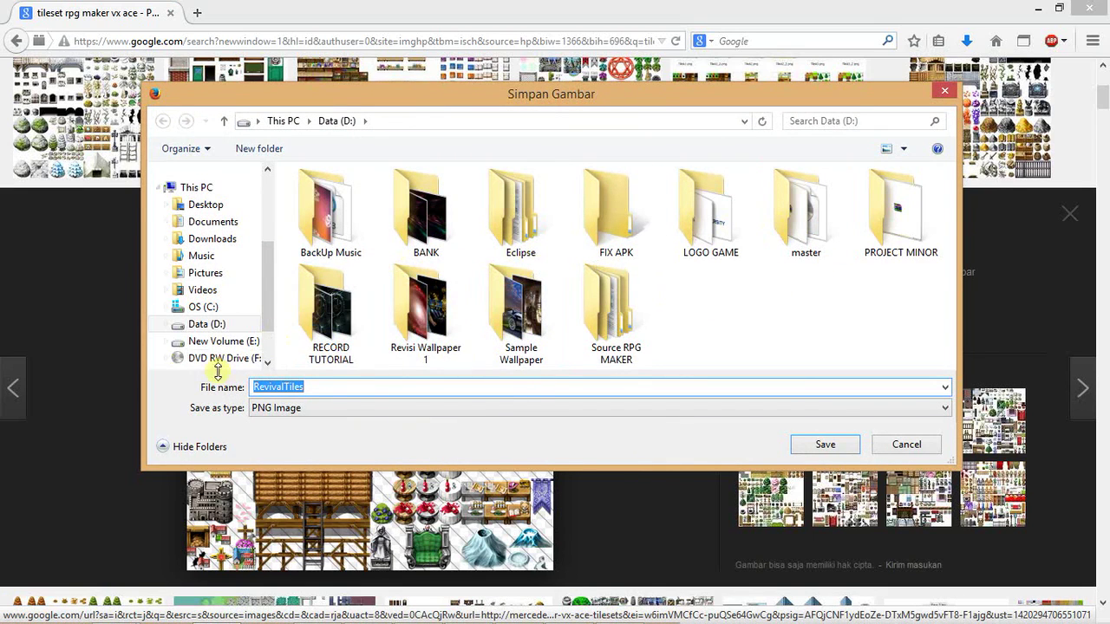
left_click(231, 343)
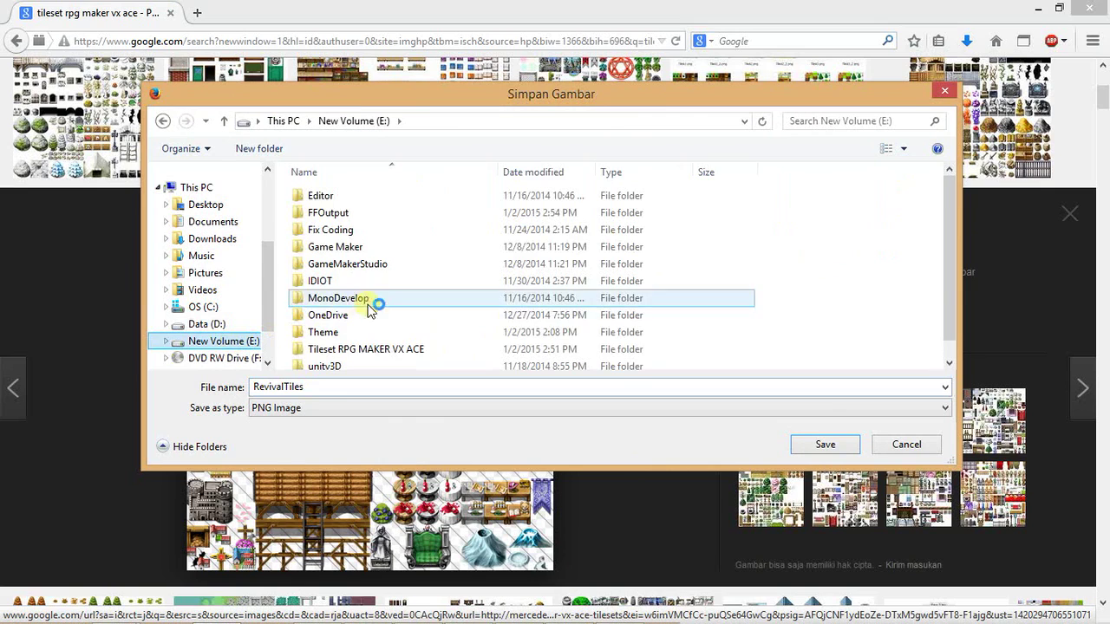
double_click(367, 350)
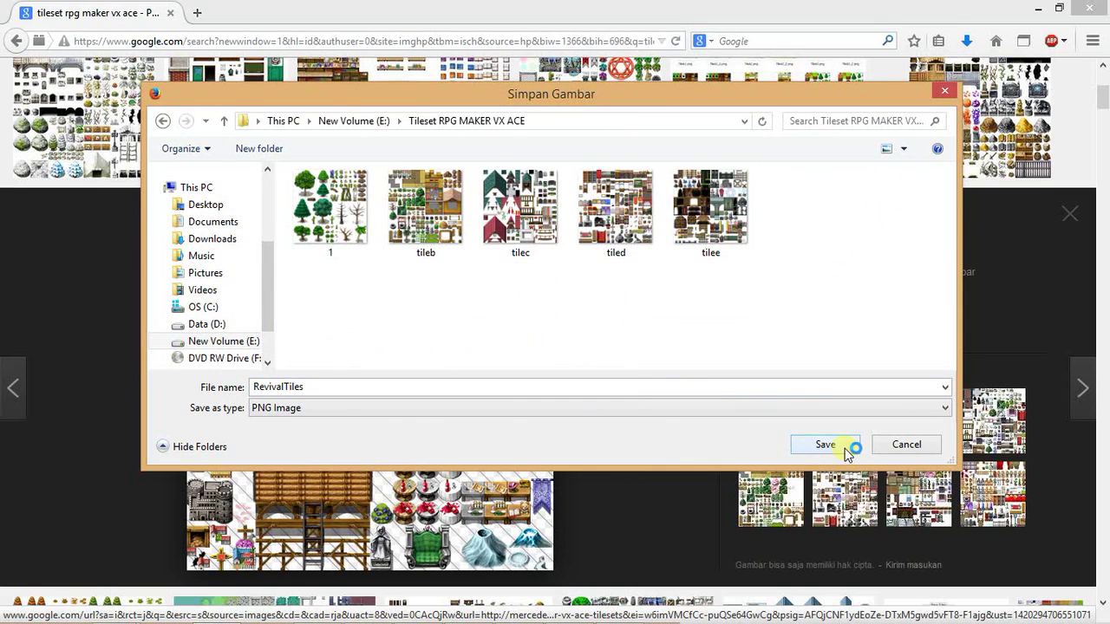
left_click(343, 387)
type("1")
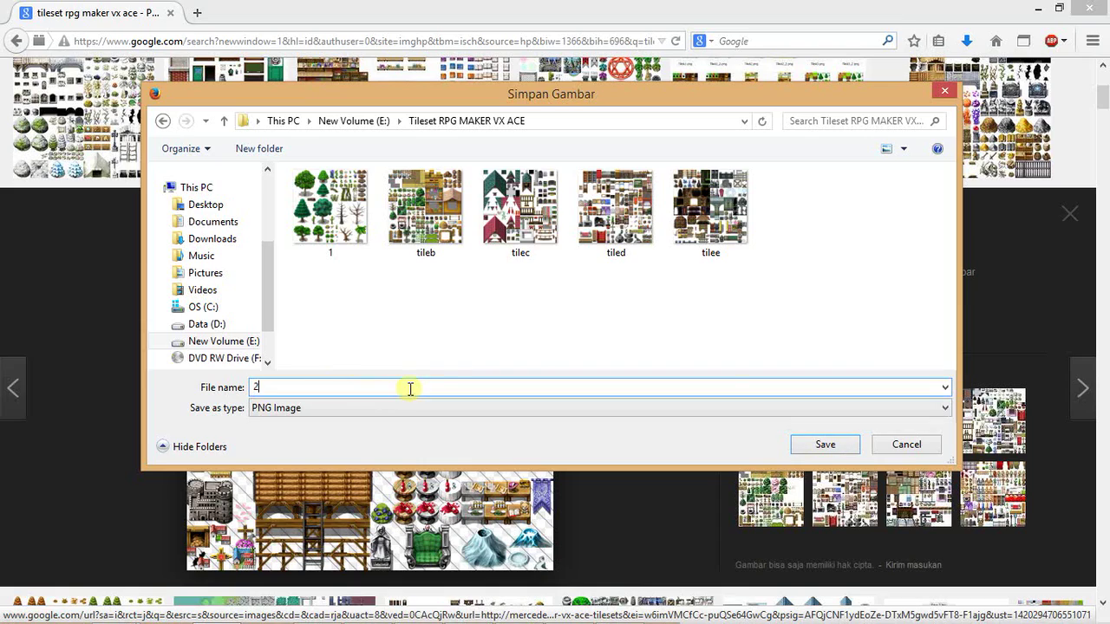
left_click(828, 444)
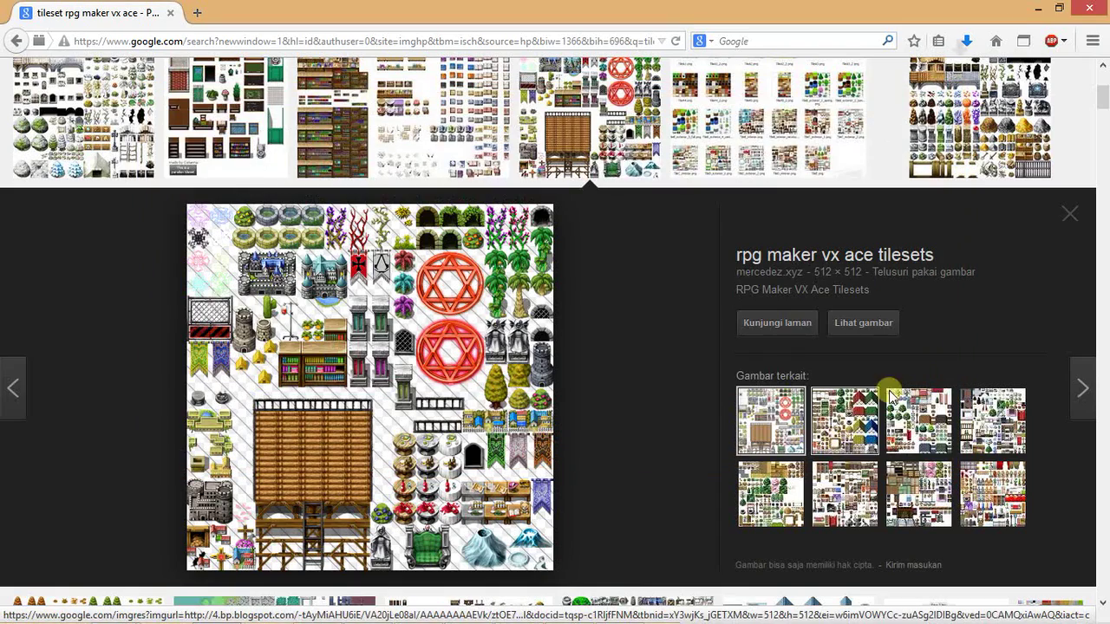
Minimize the browser and launch RPG Maker VX Ace from the desktop.
left_click(1036, 8)
left_click(397, 317)
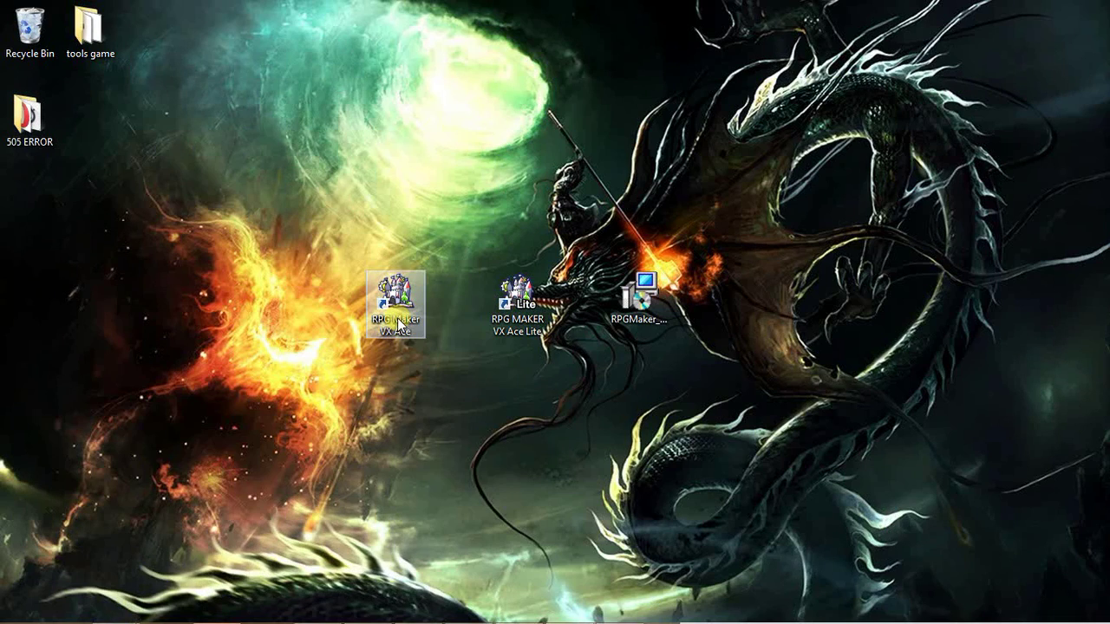
double_click(397, 323)
mouse_move(583, 611)
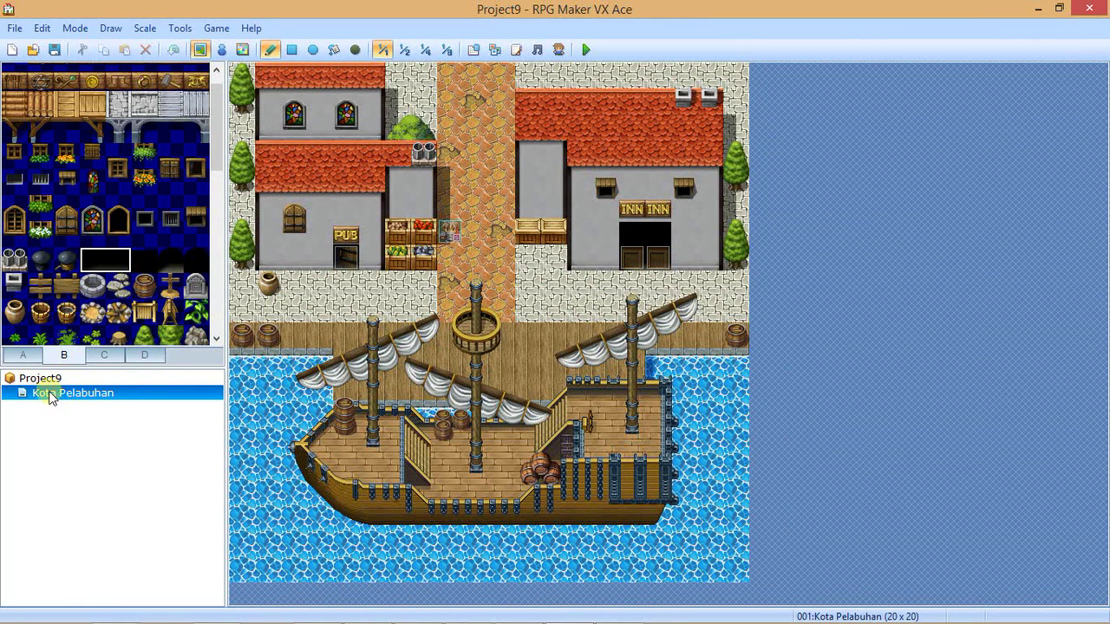
Create a new project with folder name and game title Project10, located at E:\Theme\Project10.
left_click(15, 29)
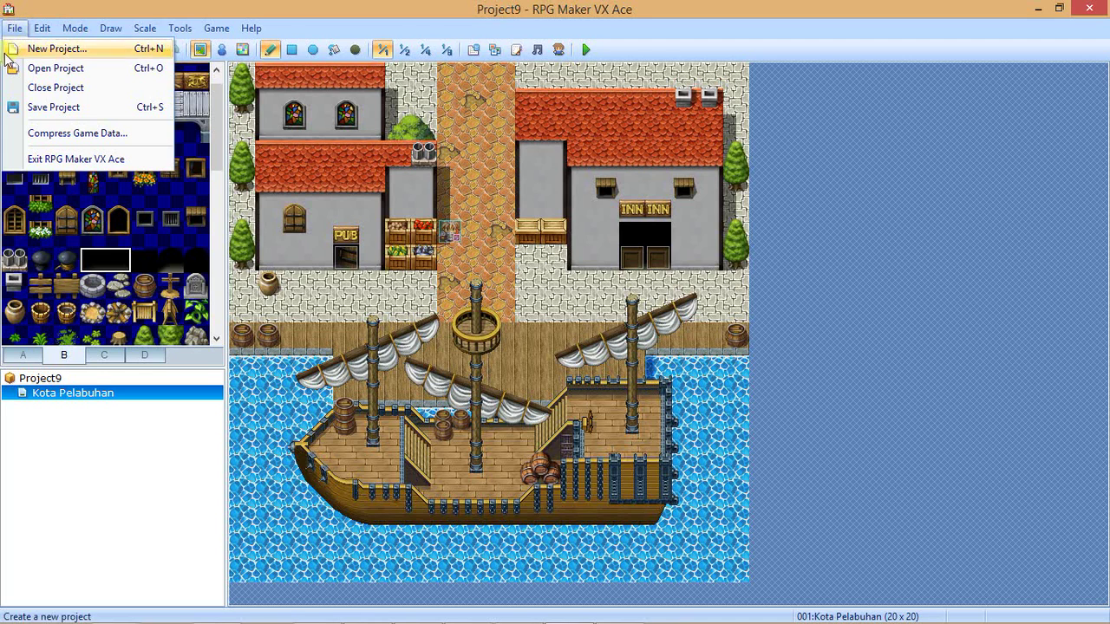
left_click(63, 55)
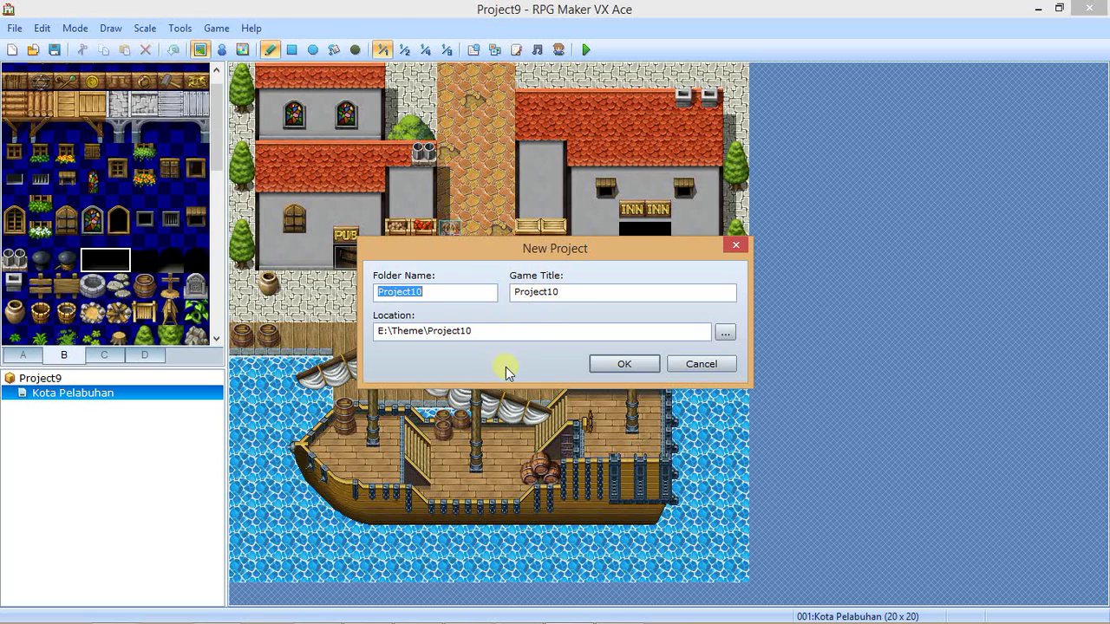
left_click(636, 366)
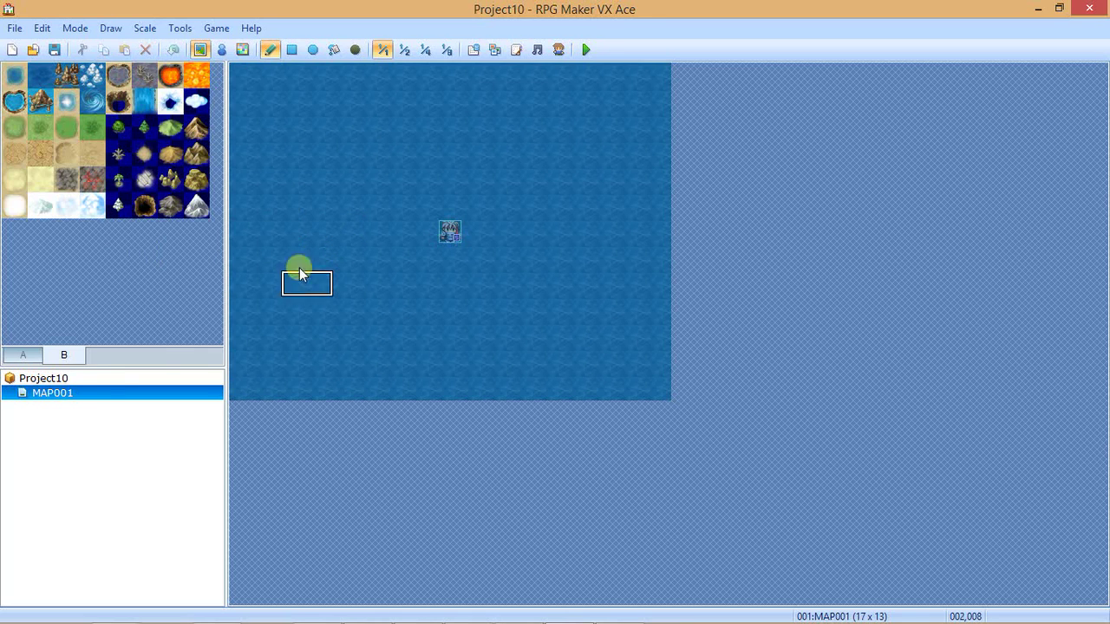
In the properties of MAP001, rename the map Tileset and assign it the 002:Exterior tileset.
right_click(74, 396)
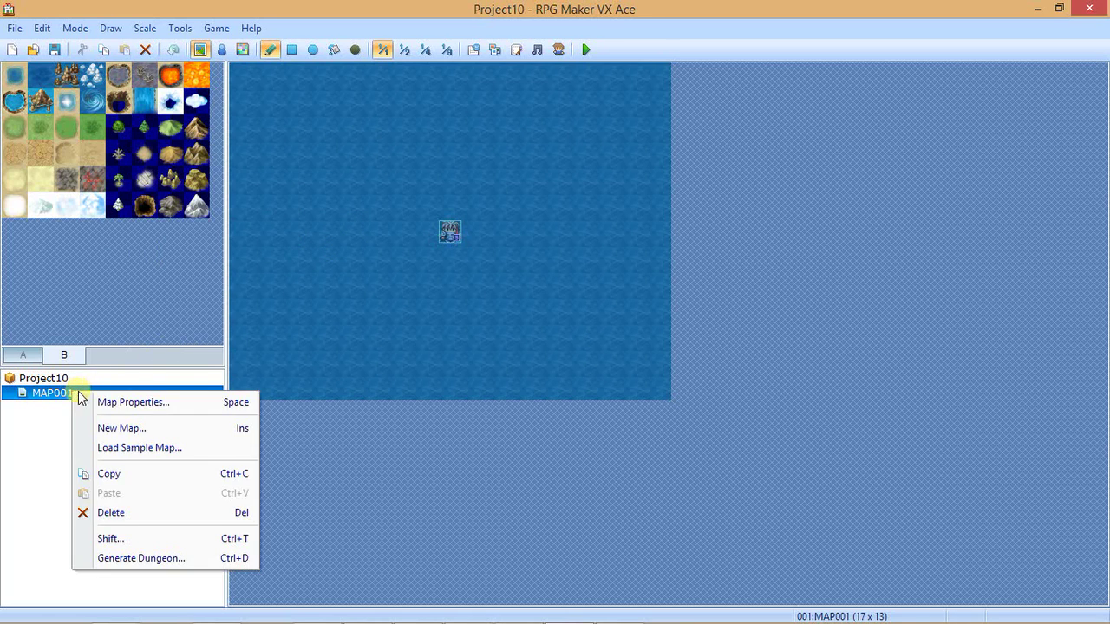
left_click(168, 408)
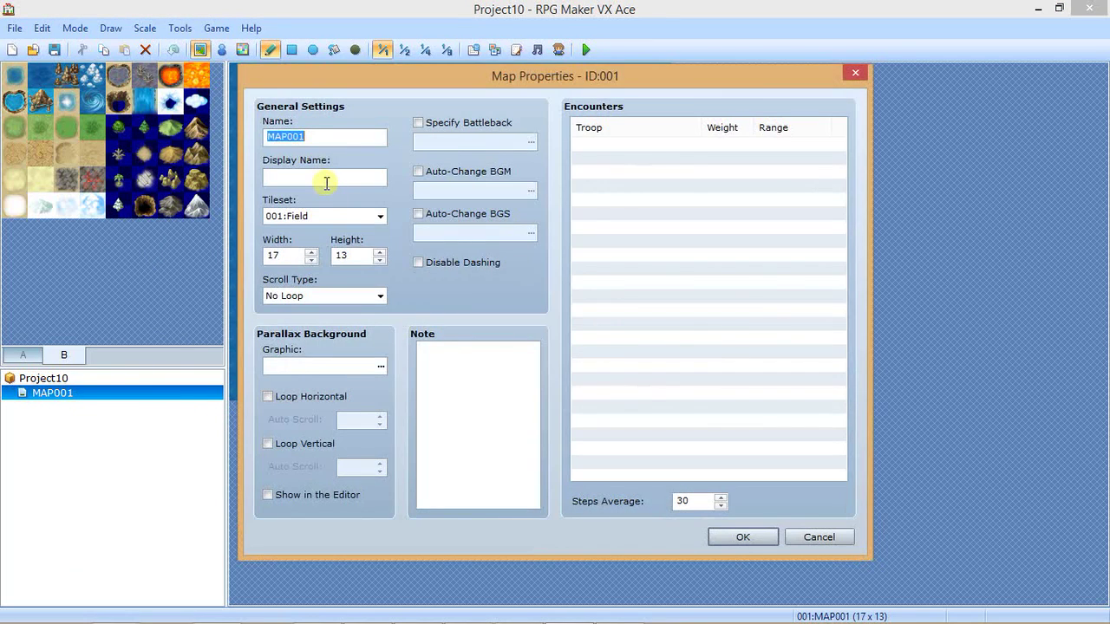
type("Tiles")
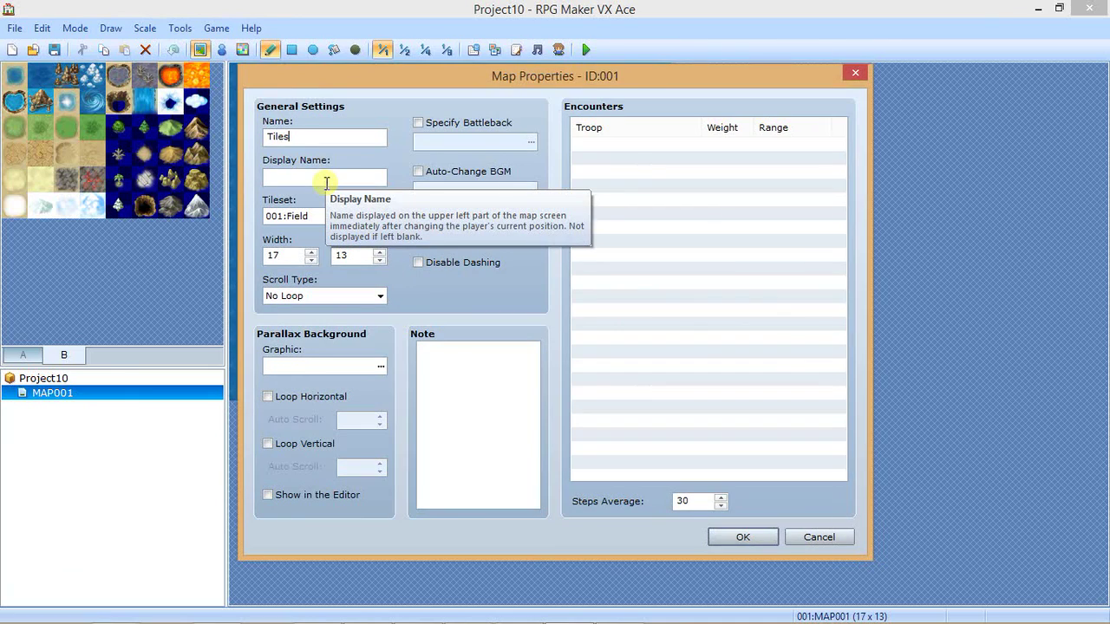
type("et")
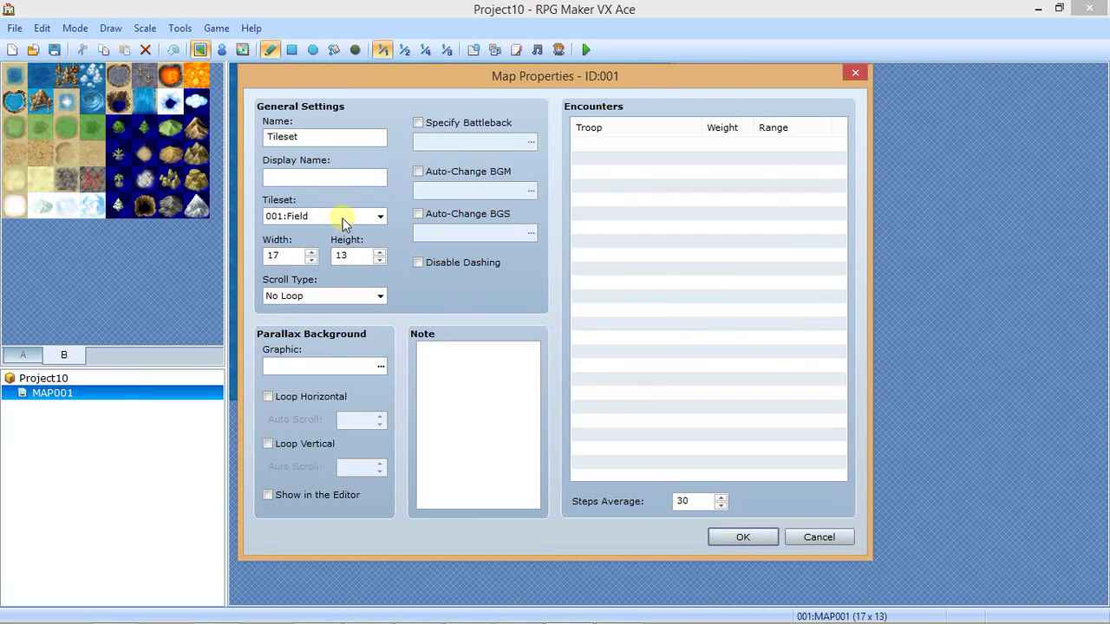
left_click(339, 216)
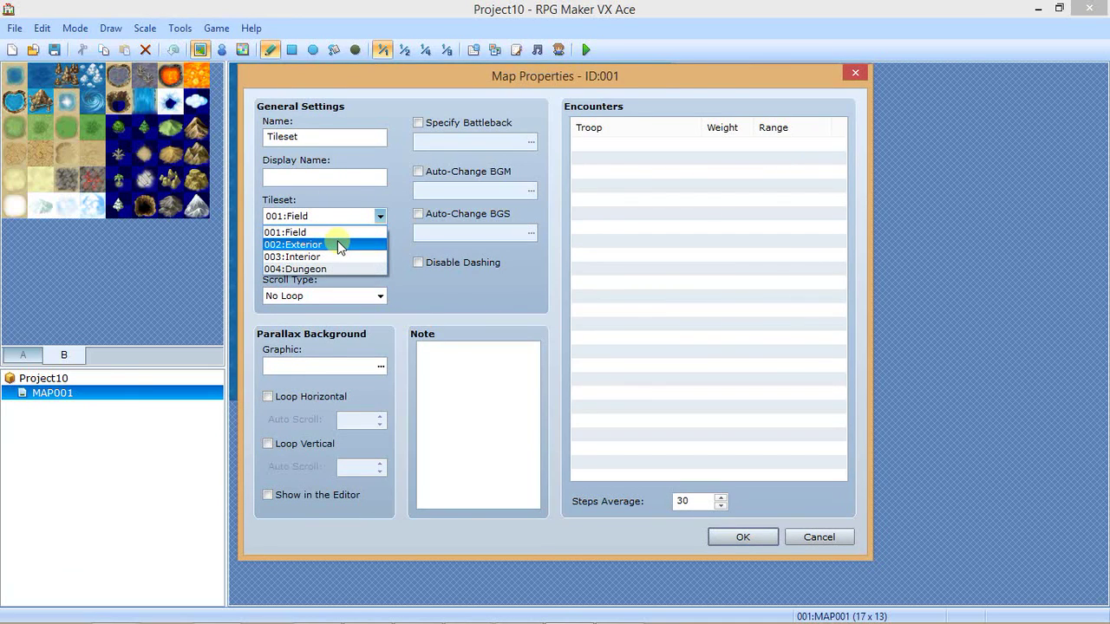
left_click(337, 243)
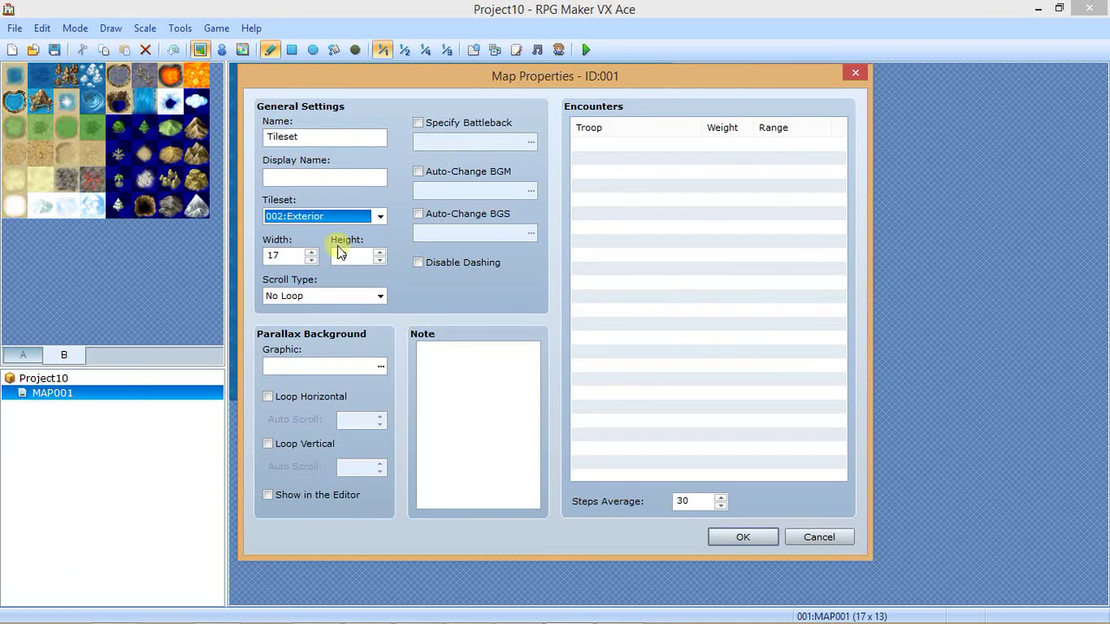
left_click(765, 540)
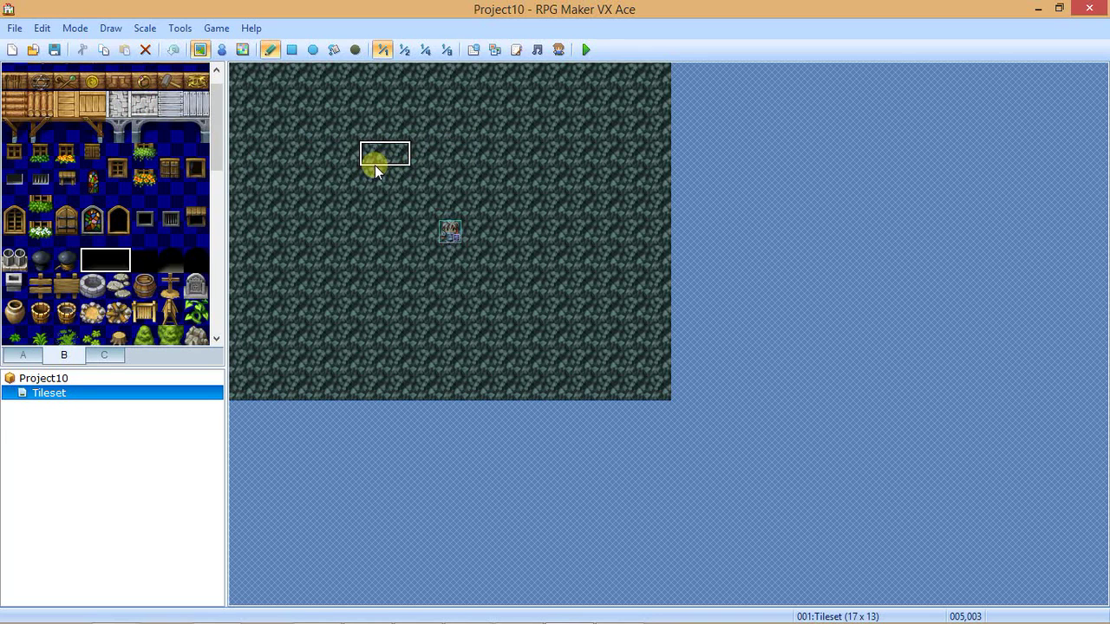
Examine the available tiles in the map's tile sets A, B and C.
left_click(90, 355)
left_click(24, 357)
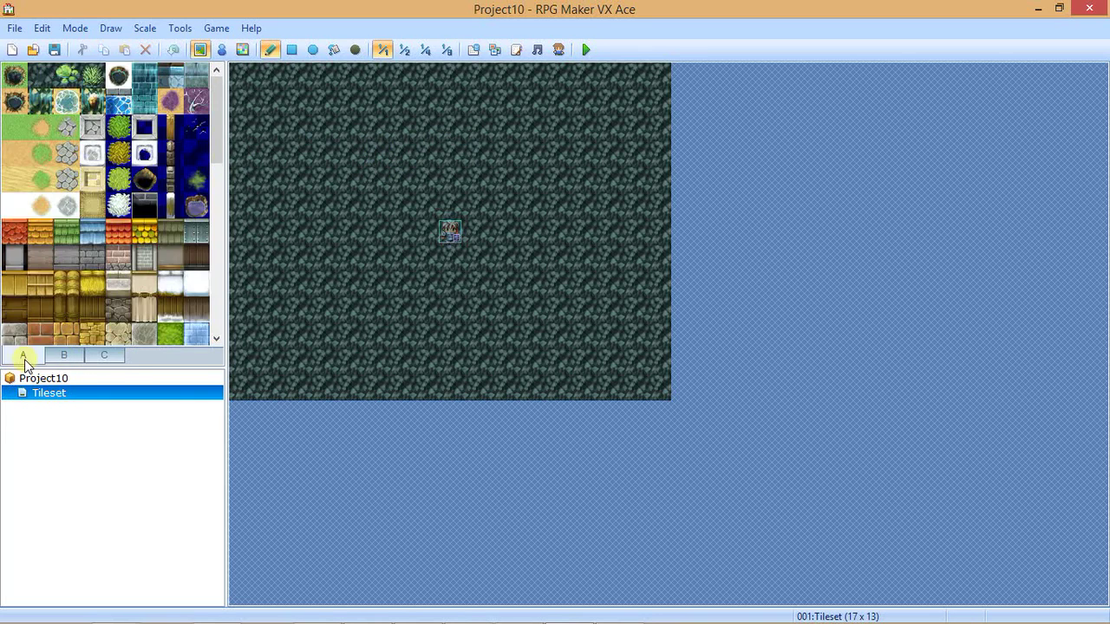
left_click(65, 356)
left_click(93, 357)
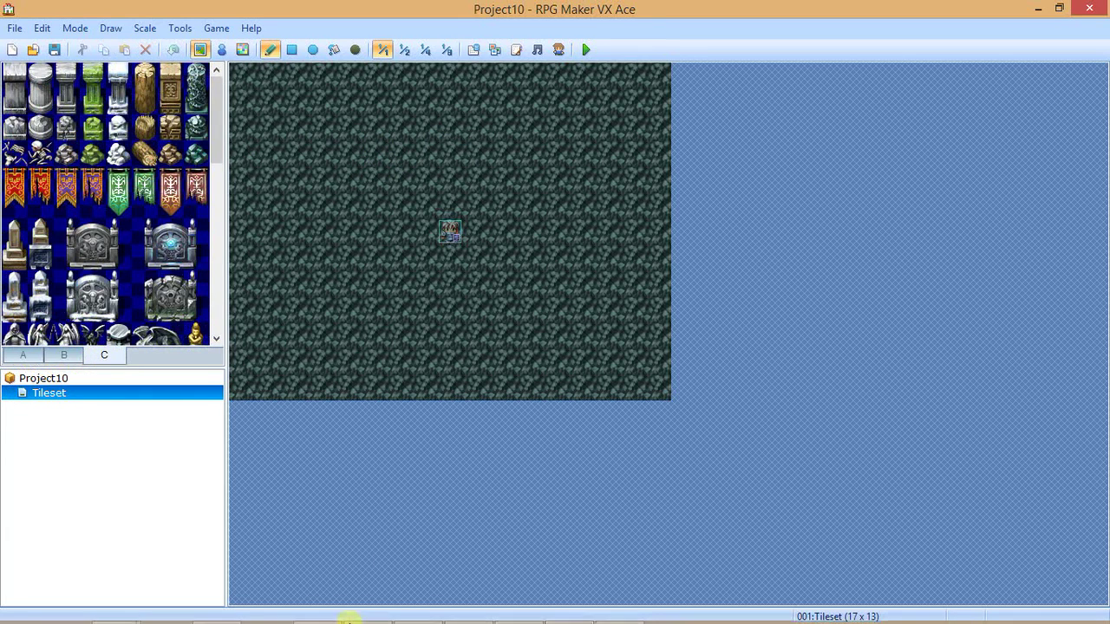
Switch to File Explorer, go to the Tileset RPG MAKER VX ACE folder on drive E and view the tileb image.
mouse_move(113, 607)
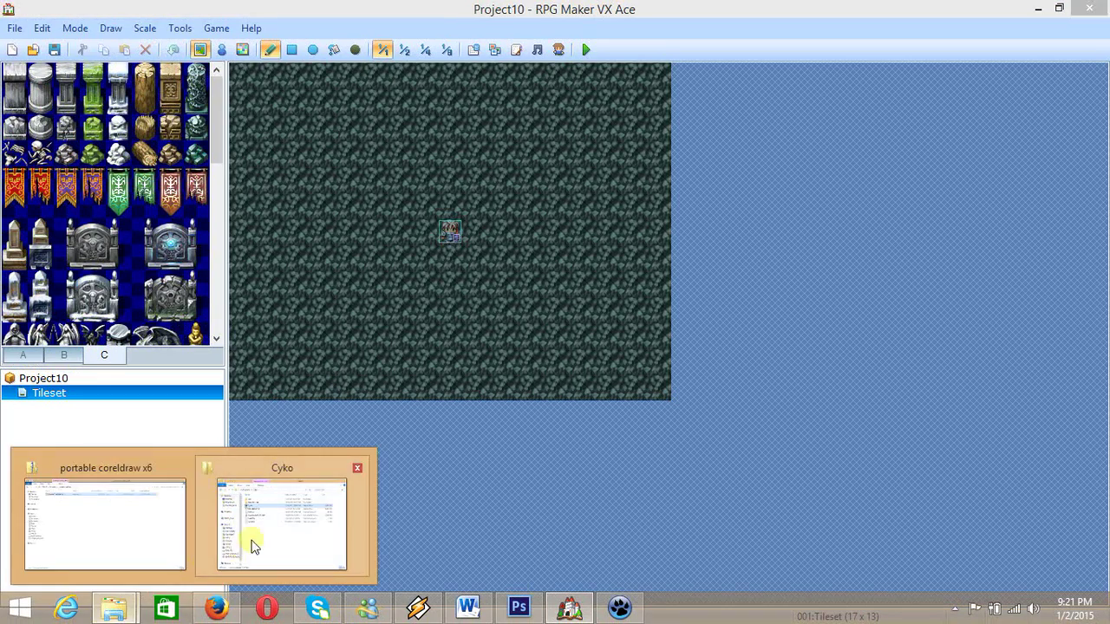
left_click(122, 525)
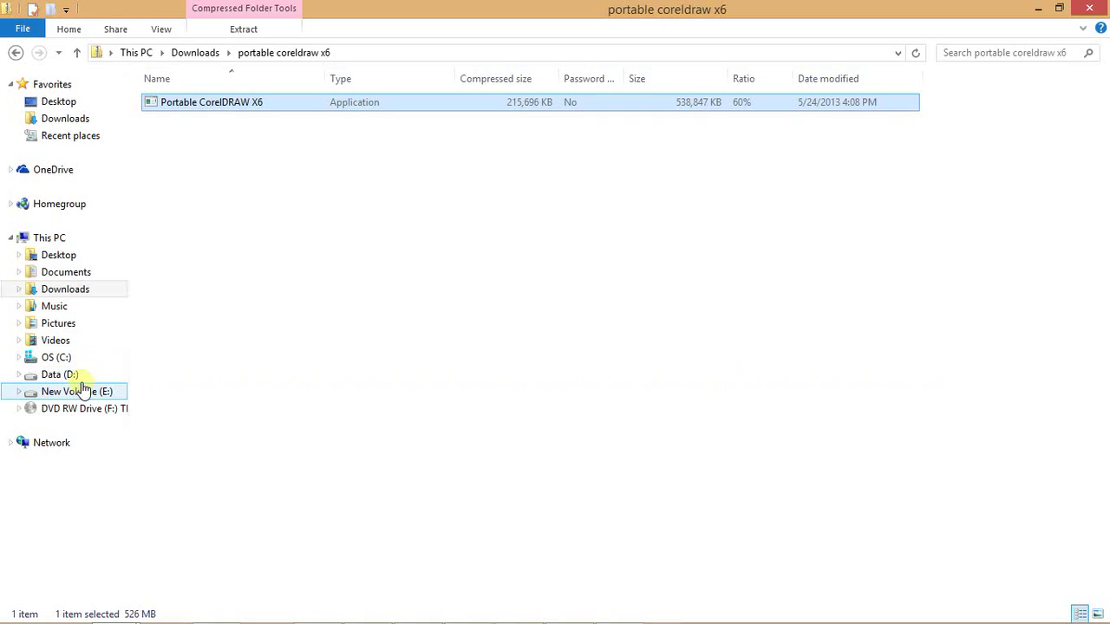
left_click(81, 395)
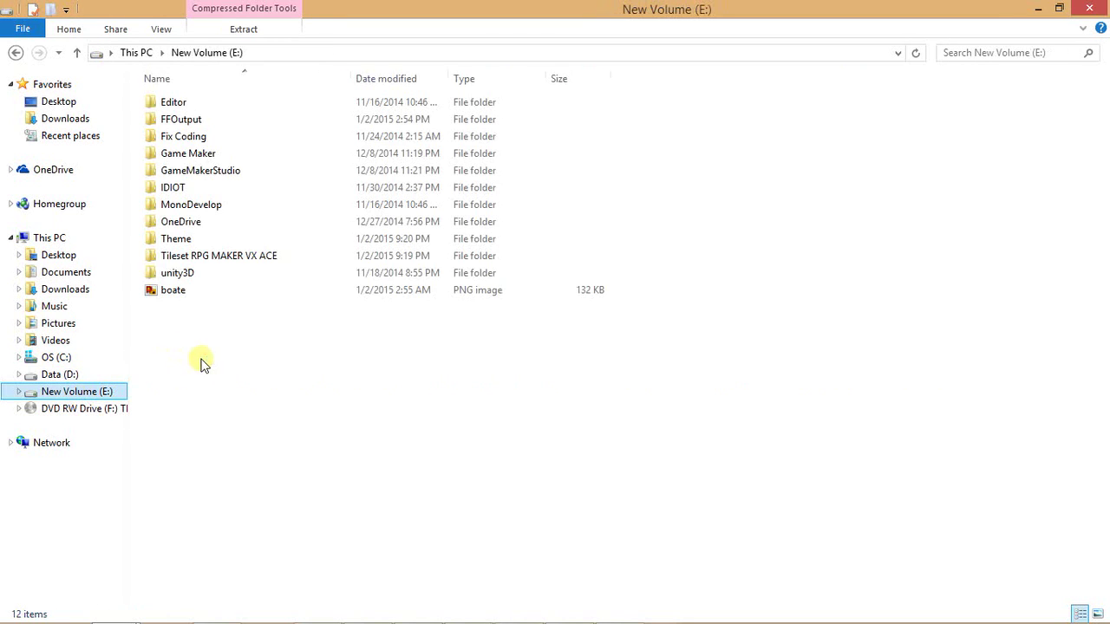
double_click(212, 255)
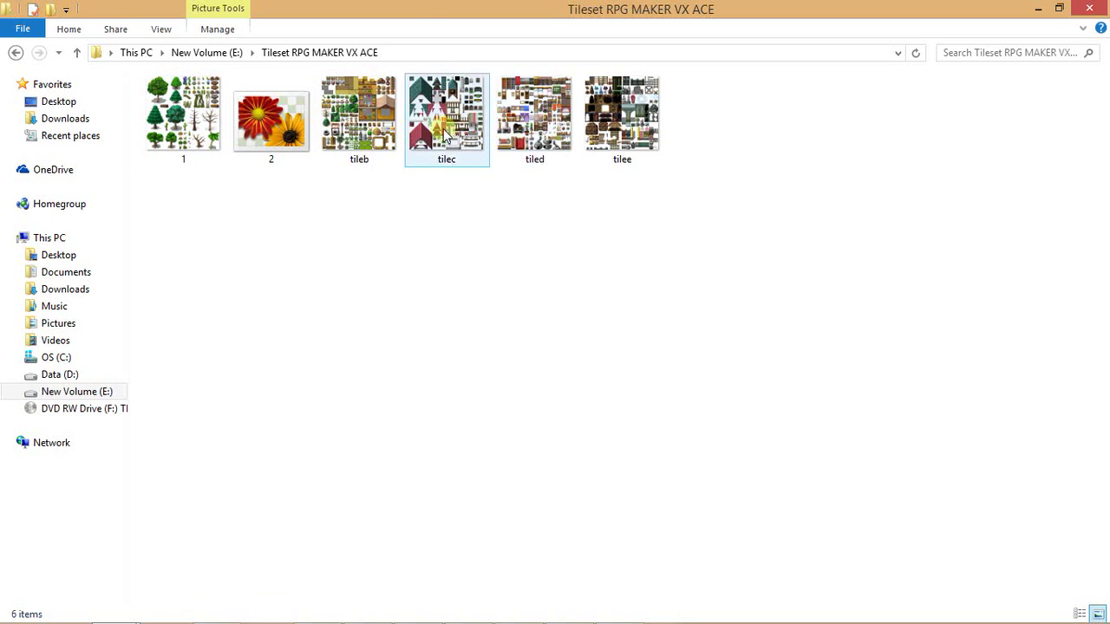
left_click(382, 130)
double_click(381, 130)
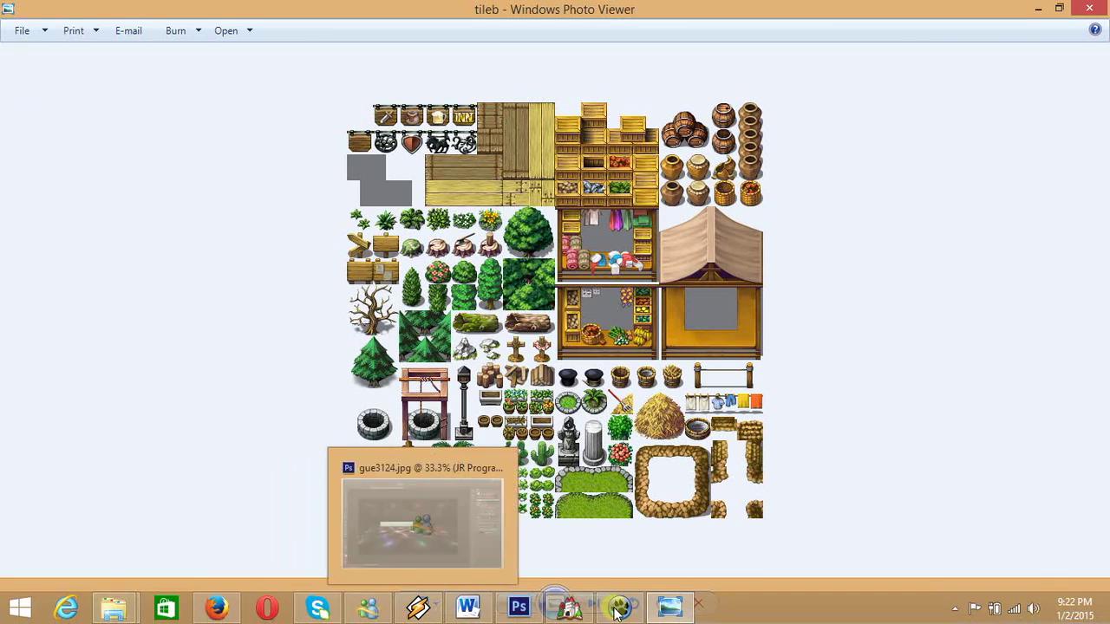
Switch to RPG Maker VX Ace and open the 002:Exterior tileset in the database.
left_click(569, 607)
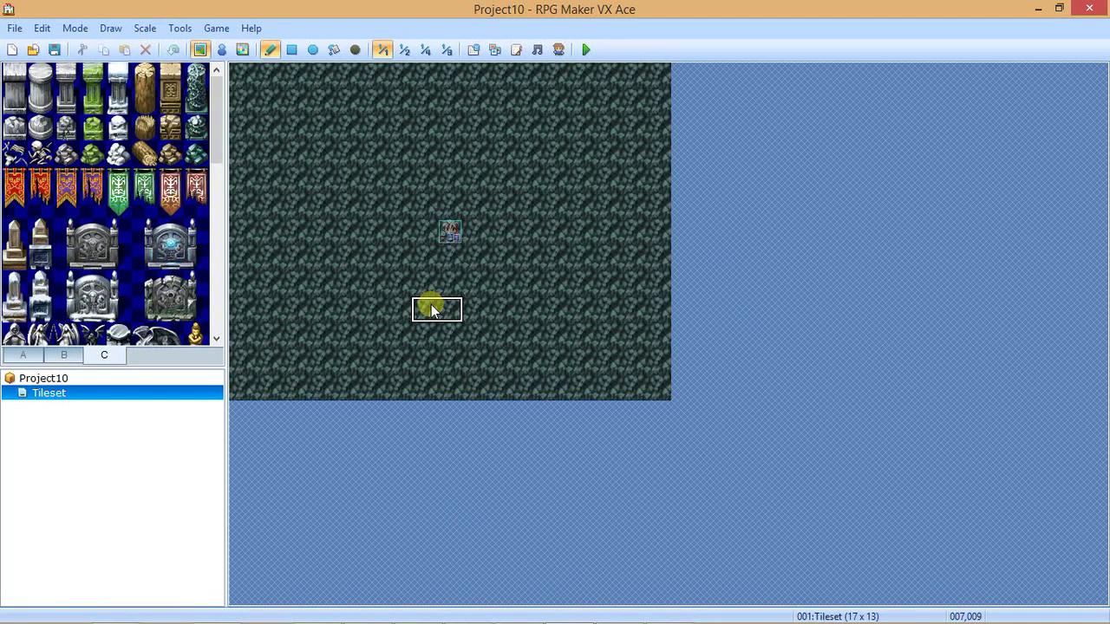
left_click(179, 27)
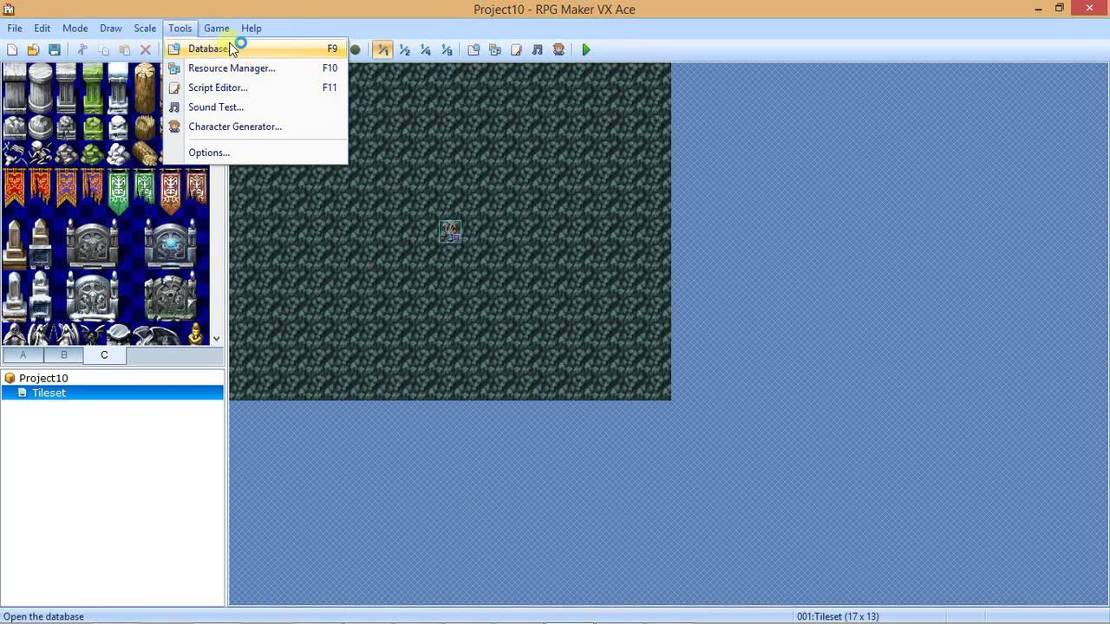
left_click(208, 49)
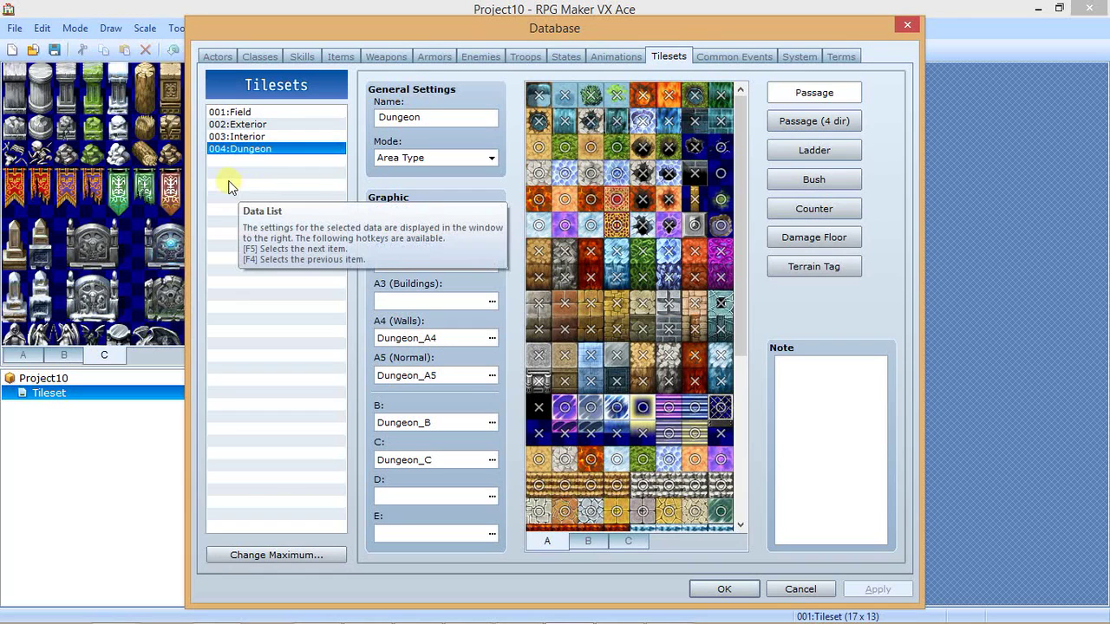
left_click(245, 127)
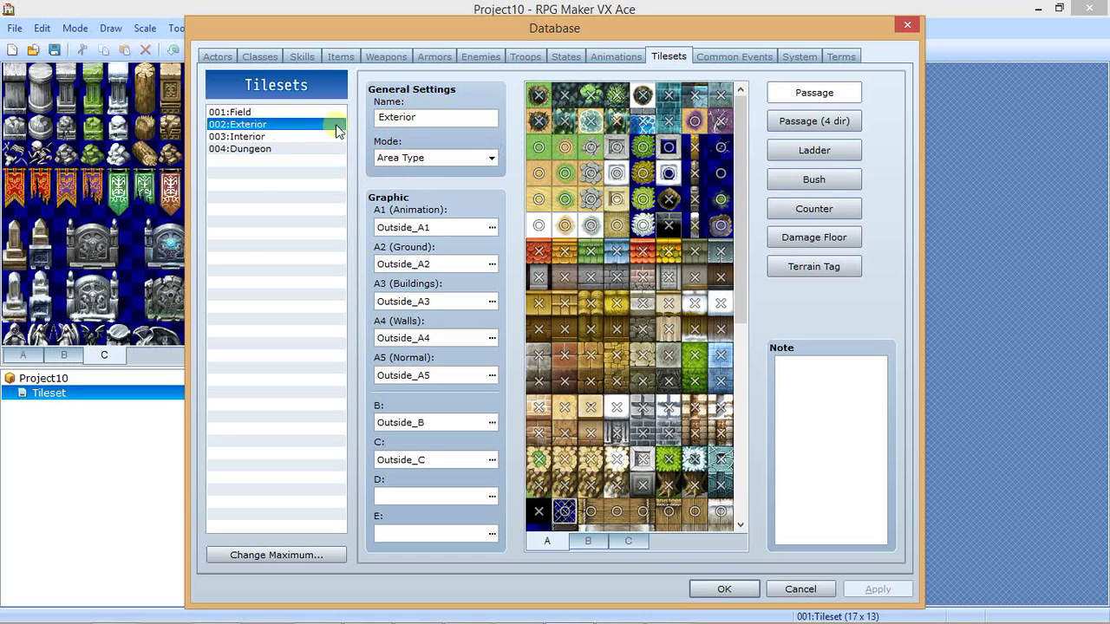
Check the Exterior tileset's mode setting and the graphics available for set D.
left_click(445, 158)
left_click(451, 158)
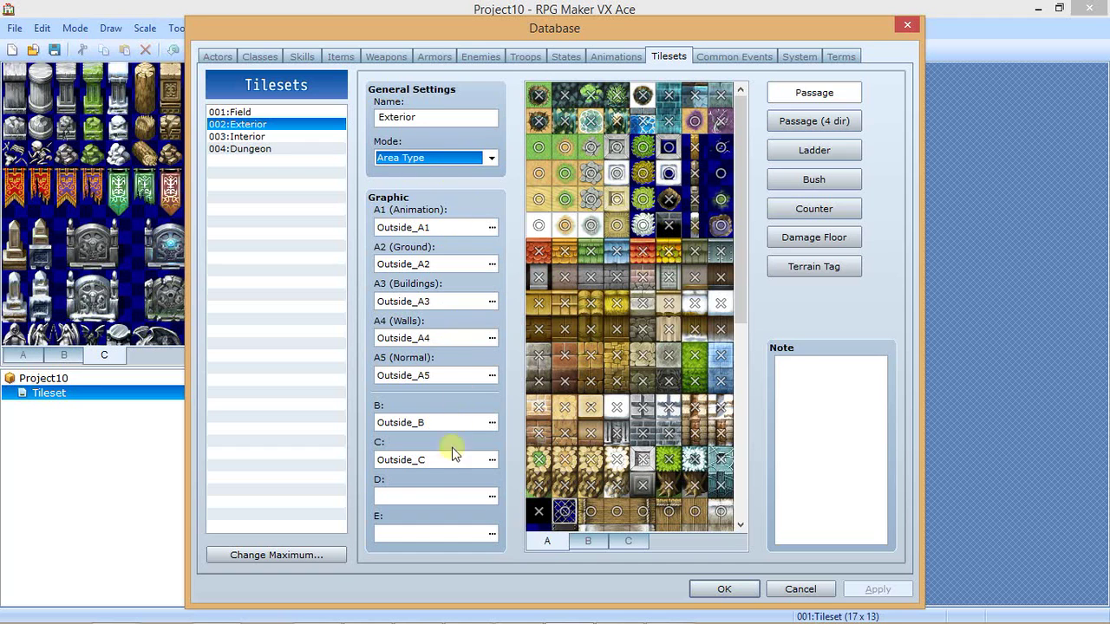
left_click(494, 498)
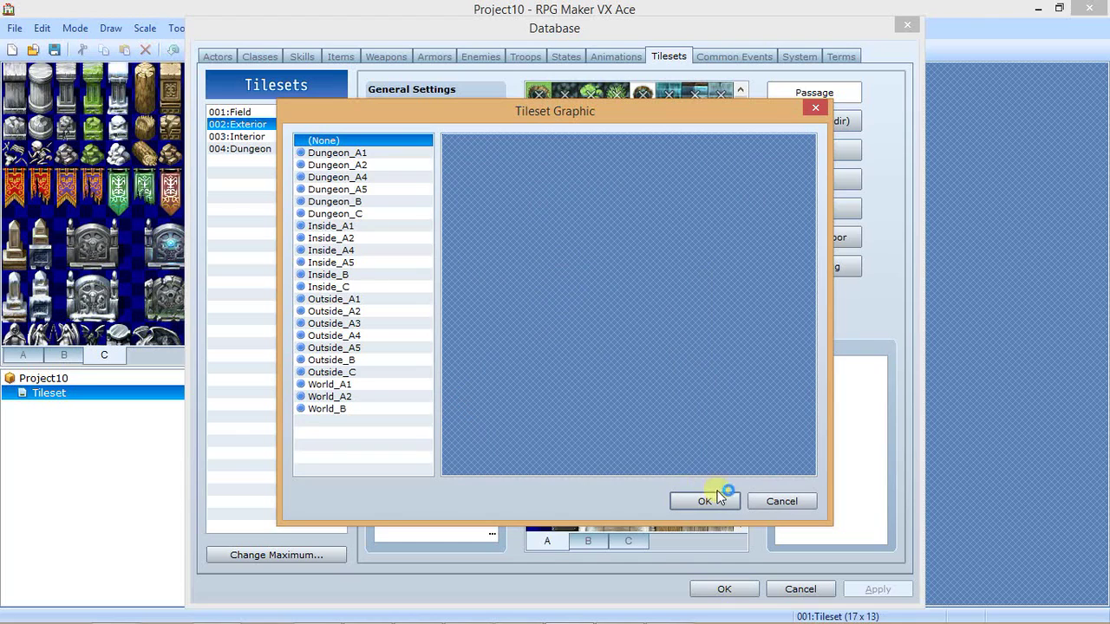
left_click(781, 501)
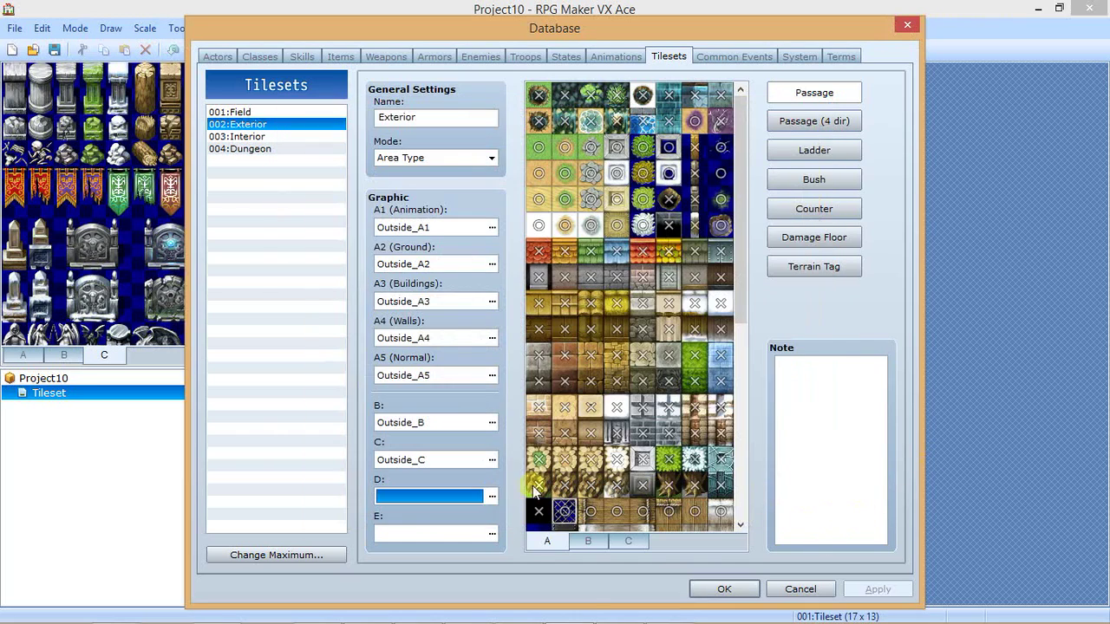
Switch to File Explorer and copy the tileb image from the Tileset RPG MAKER VX ACE folder.
mouse_move(134, 616)
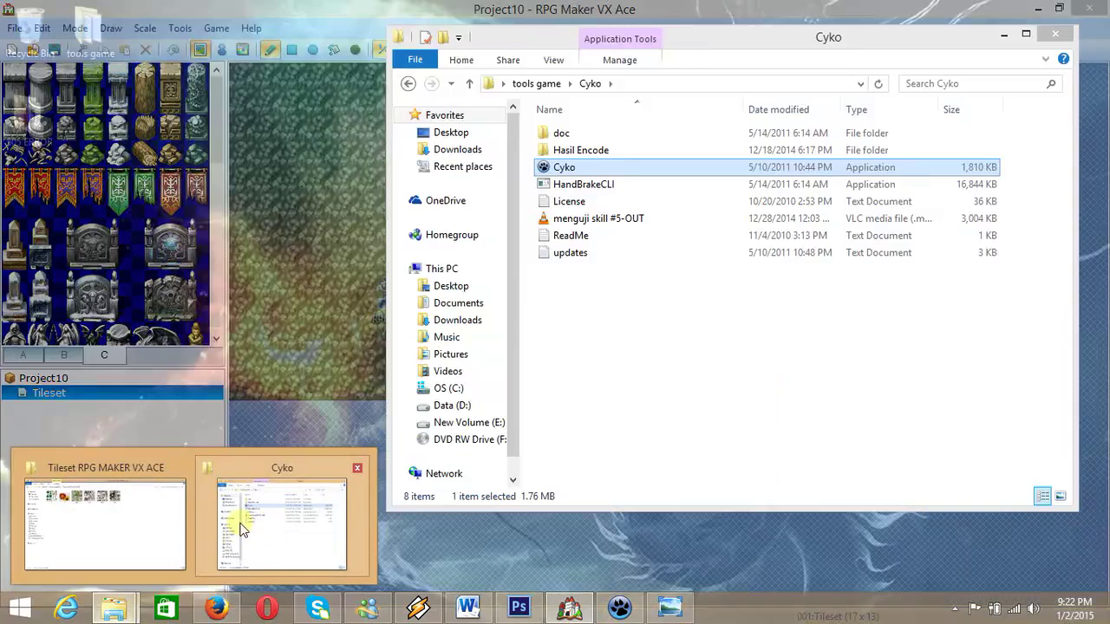
left_click(112, 520)
left_click(375, 138)
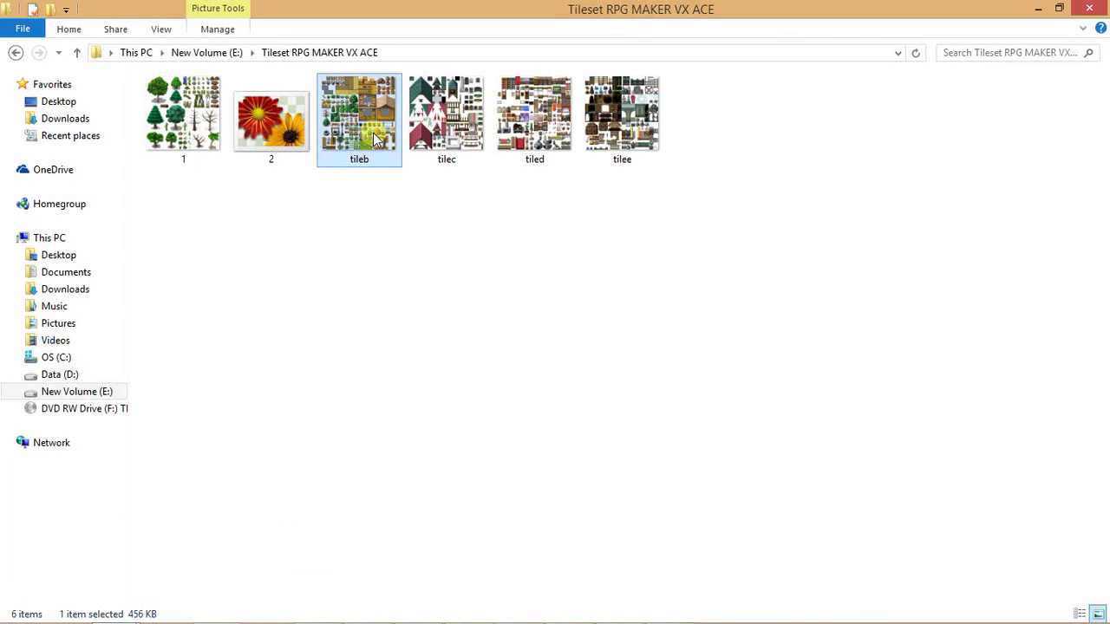
right_click(374, 133)
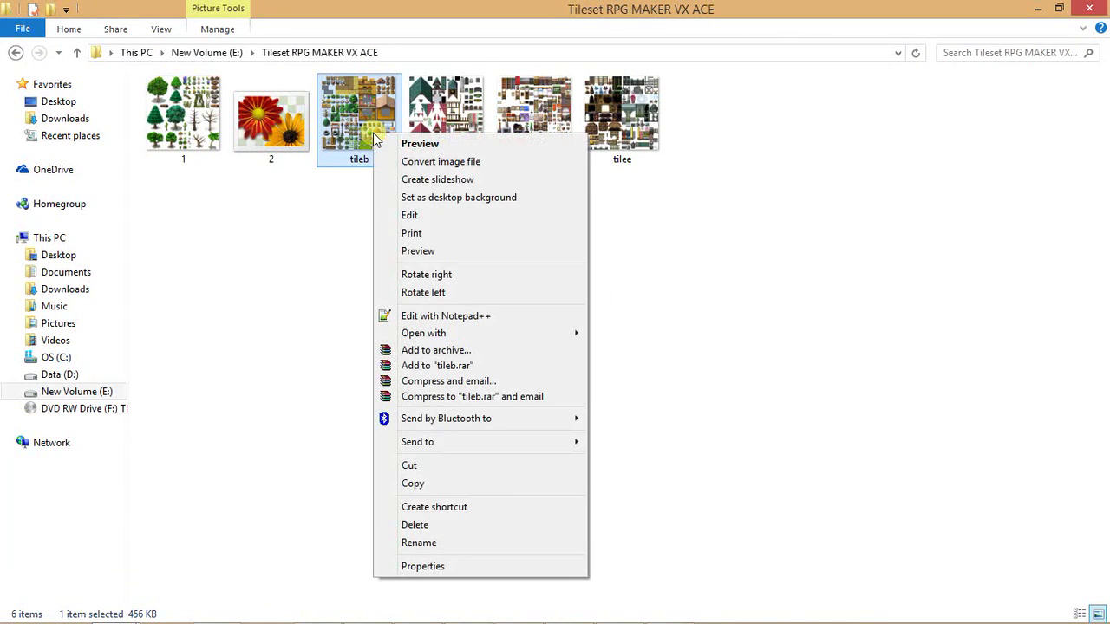
left_click(431, 490)
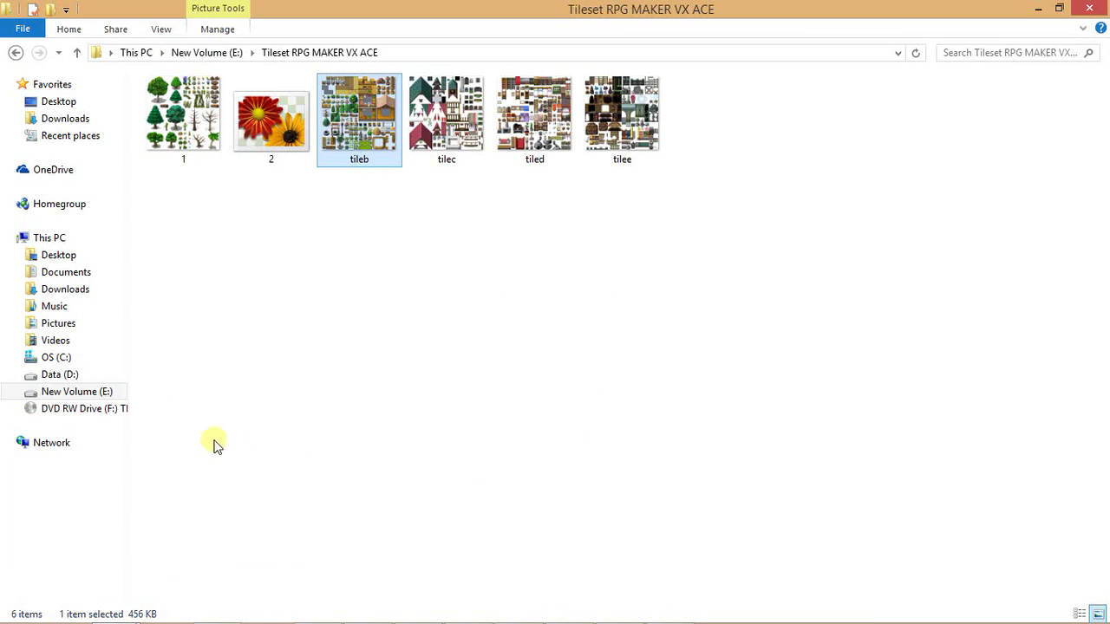
Paste the copied image into the project's tileset folder, E:\Theme\Project10\Graphics\Tilesets.
left_click(91, 393)
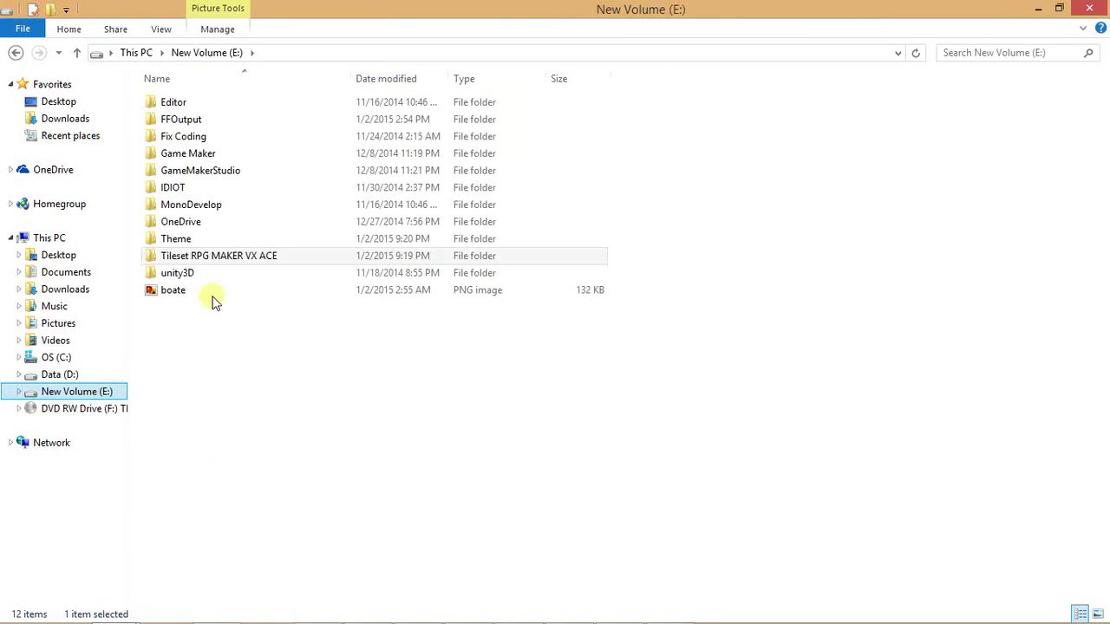
double_click(222, 239)
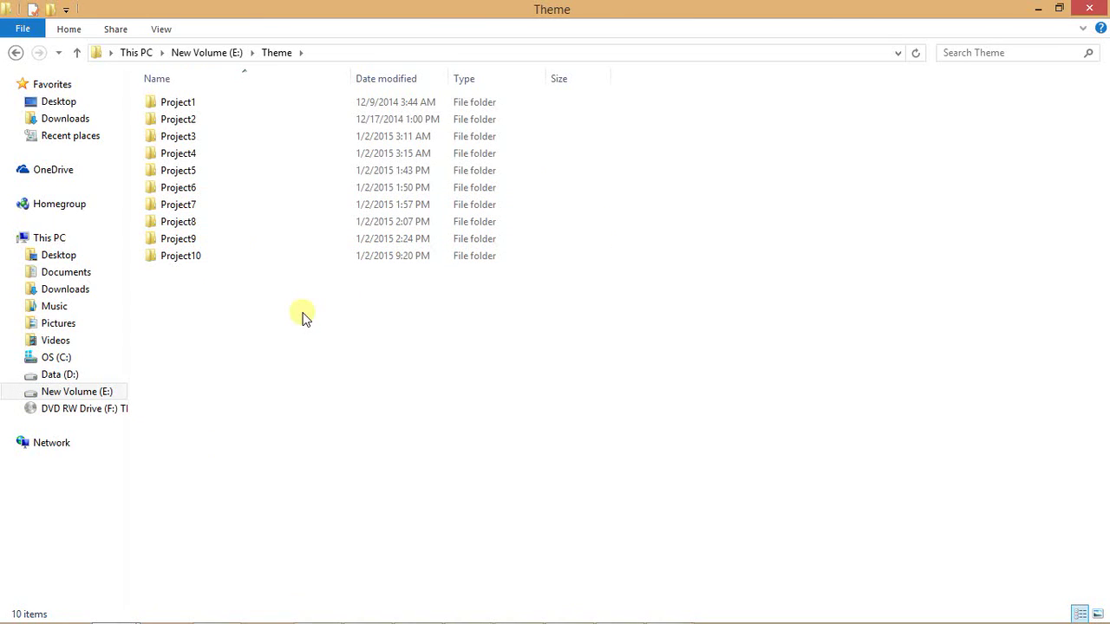
left_click(187, 258)
mouse_move(186, 258)
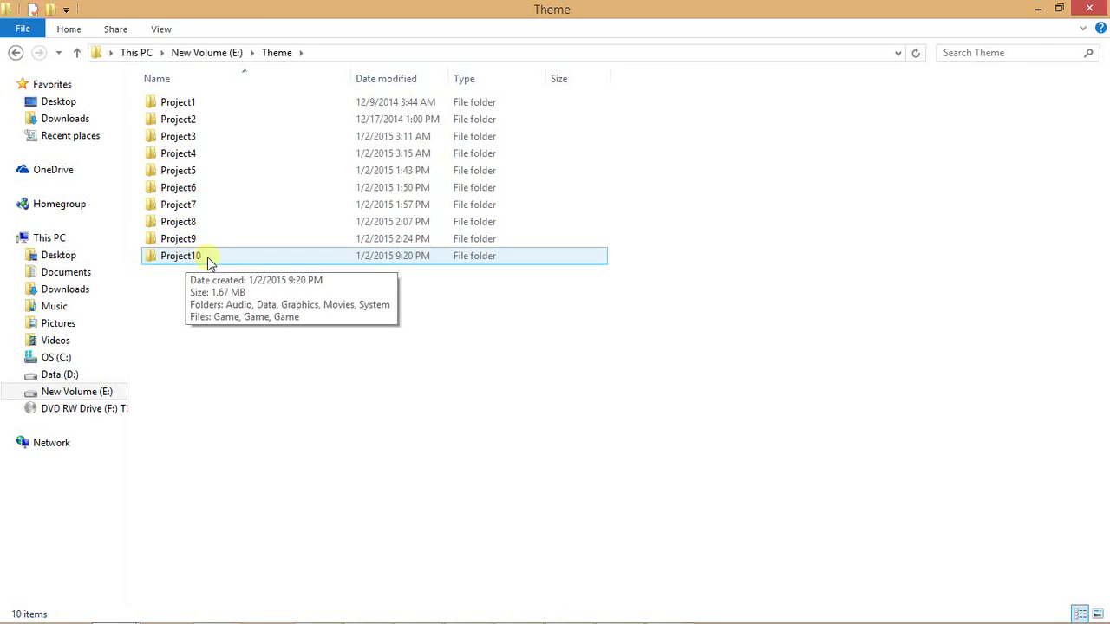
double_click(219, 260)
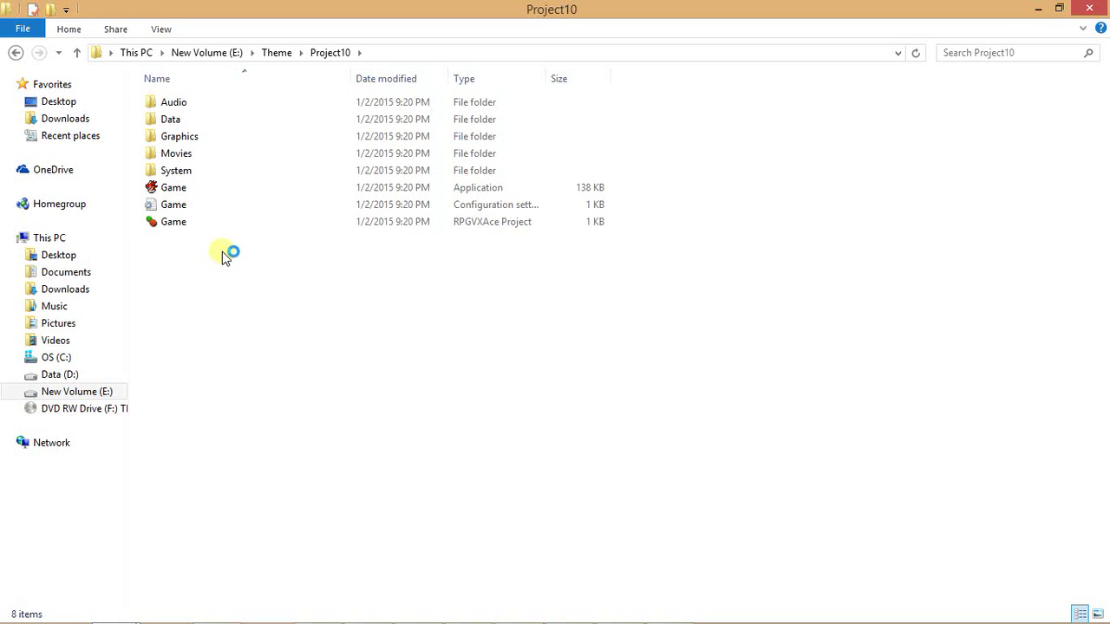
double_click(182, 137)
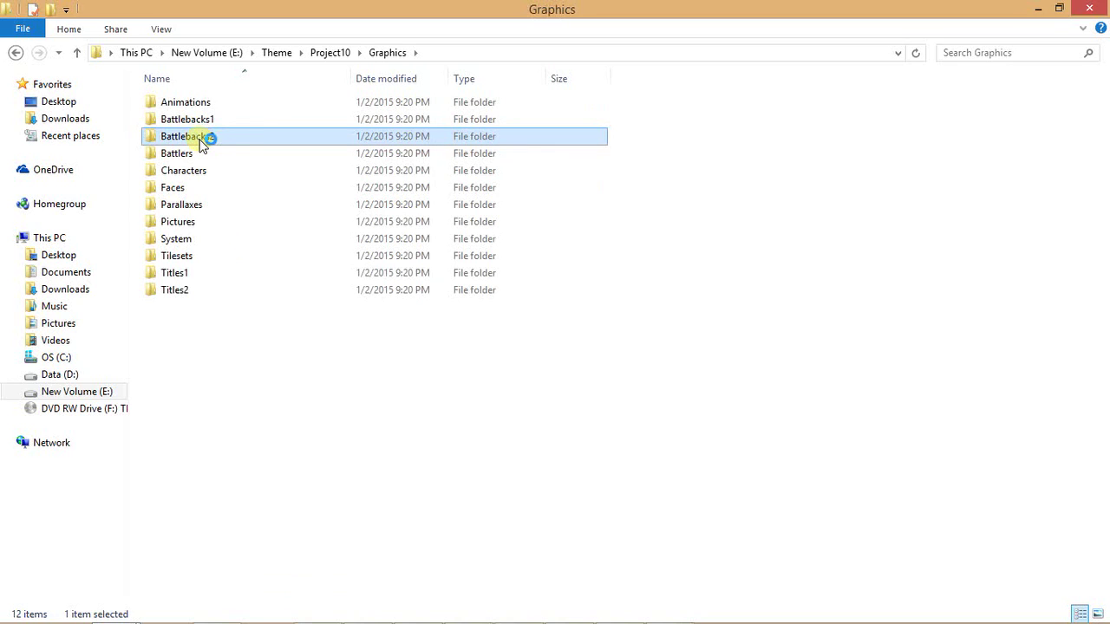
double_click(198, 260)
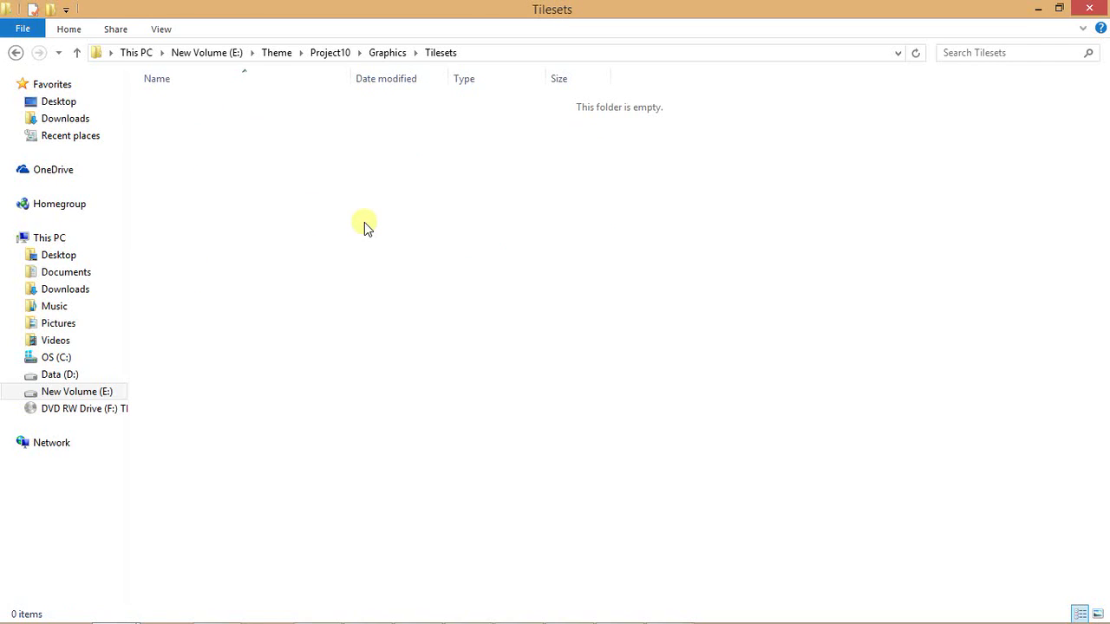
key("ctrl+v")
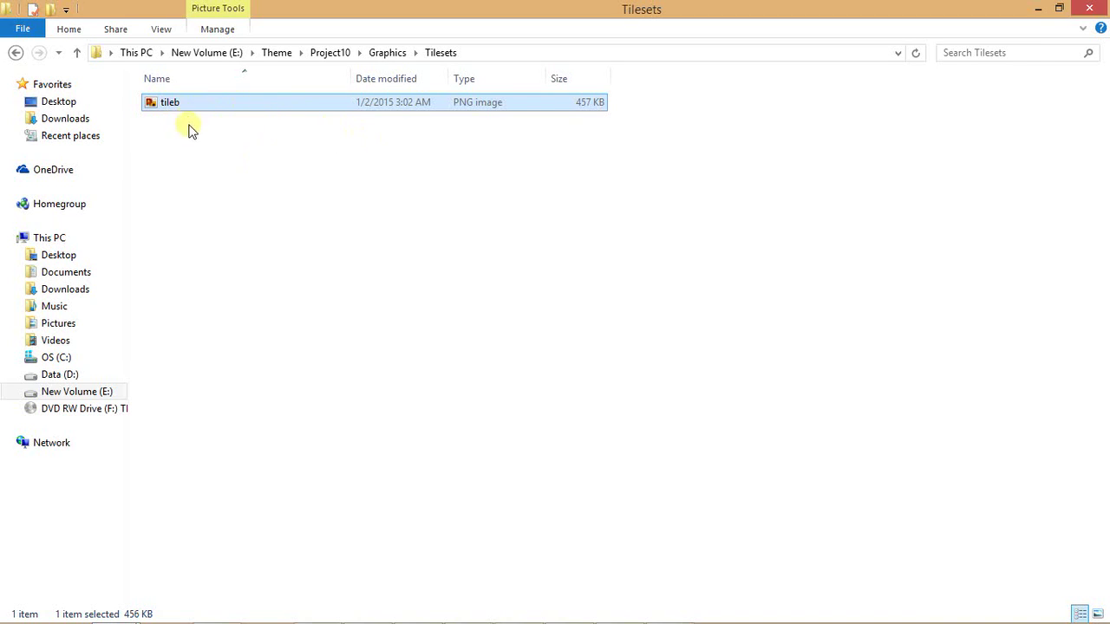
left_click(192, 131)
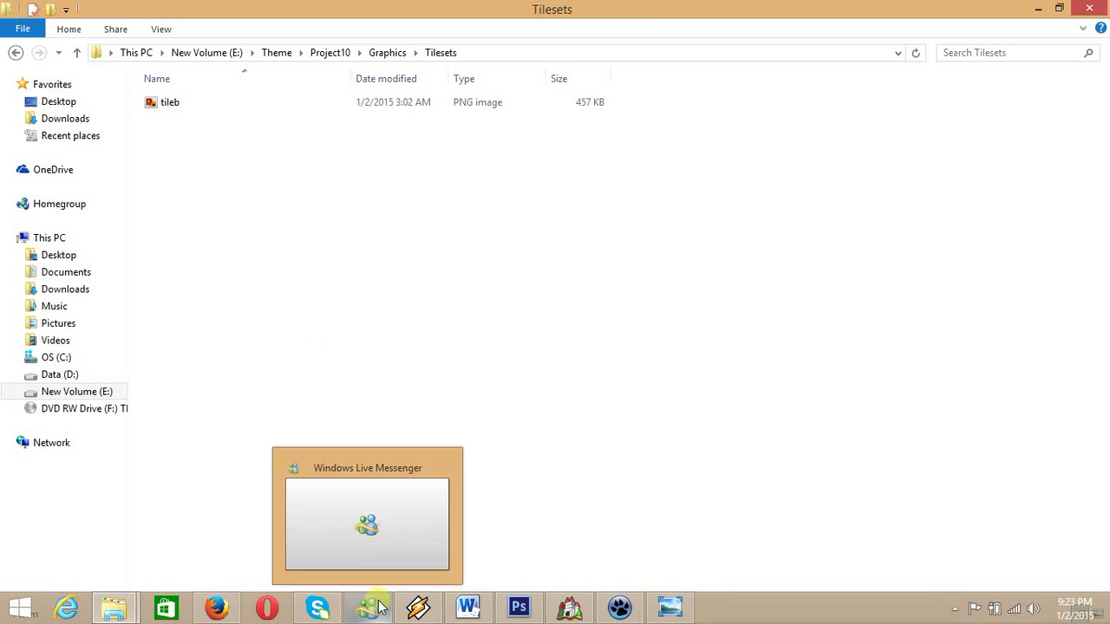
Back in RPG Maker VX Ace, assign the tileb graphic to set D of the Exterior tileset and save the database changes.
left_click(581, 605)
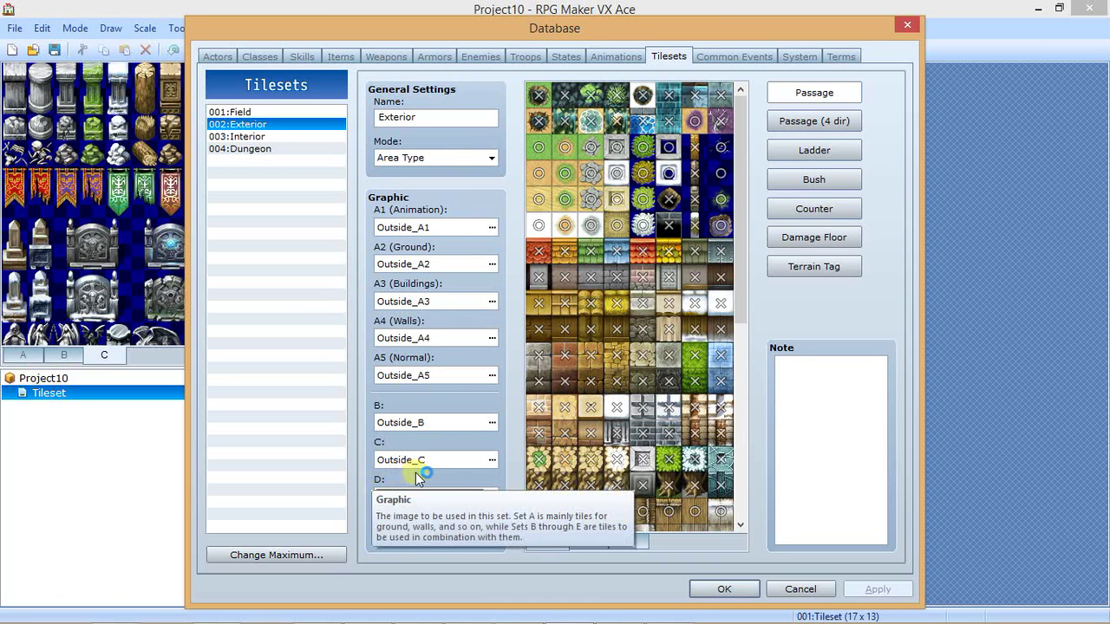
left_click(477, 494)
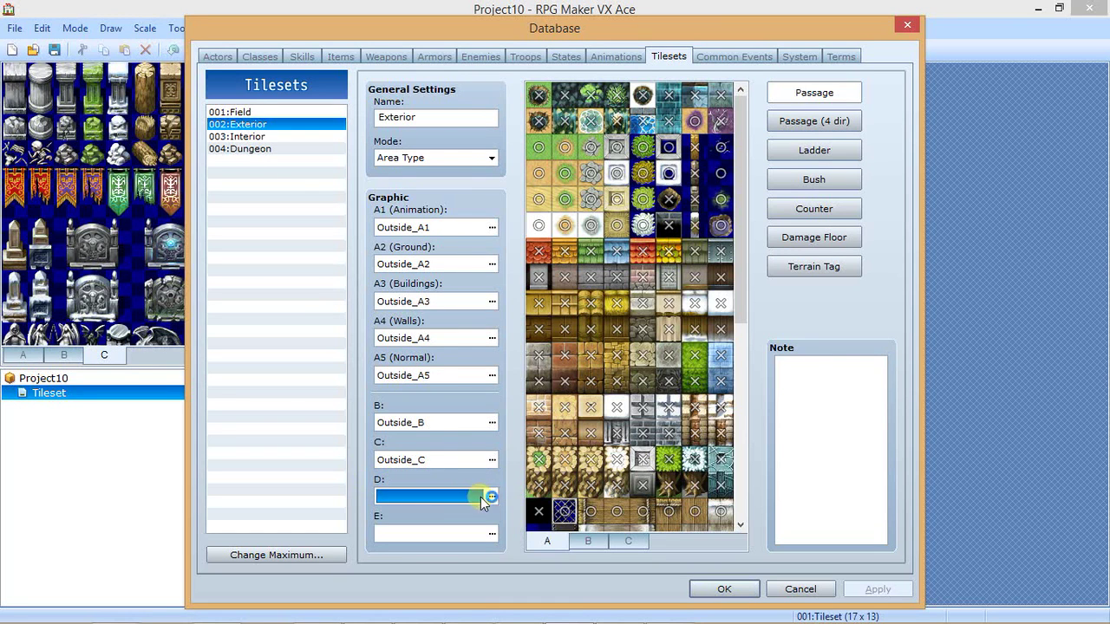
left_click(492, 496)
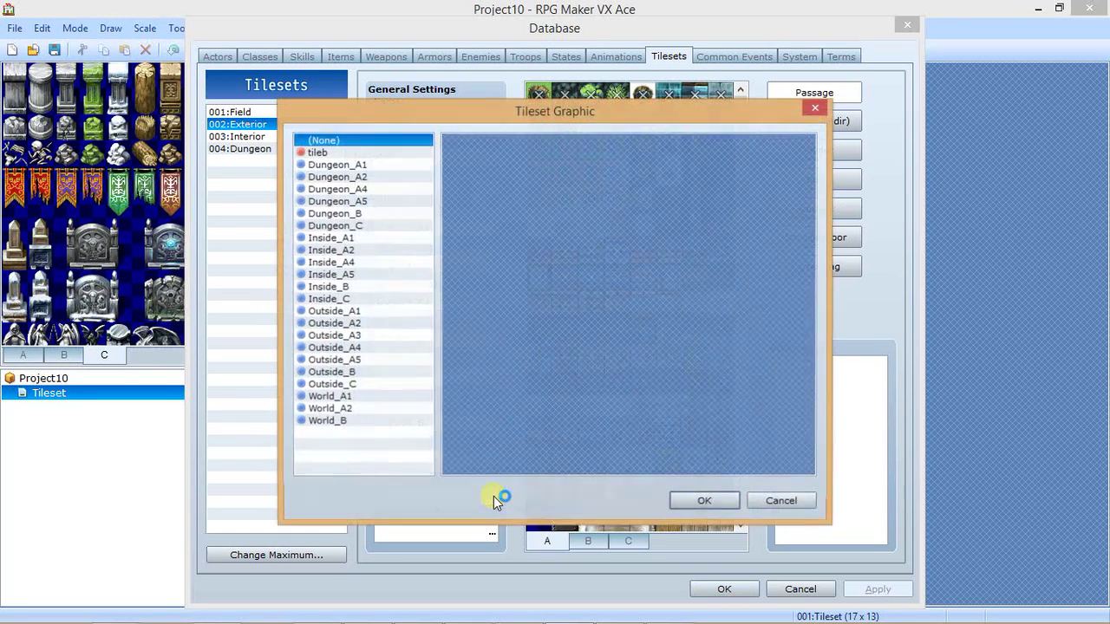
left_click(317, 154)
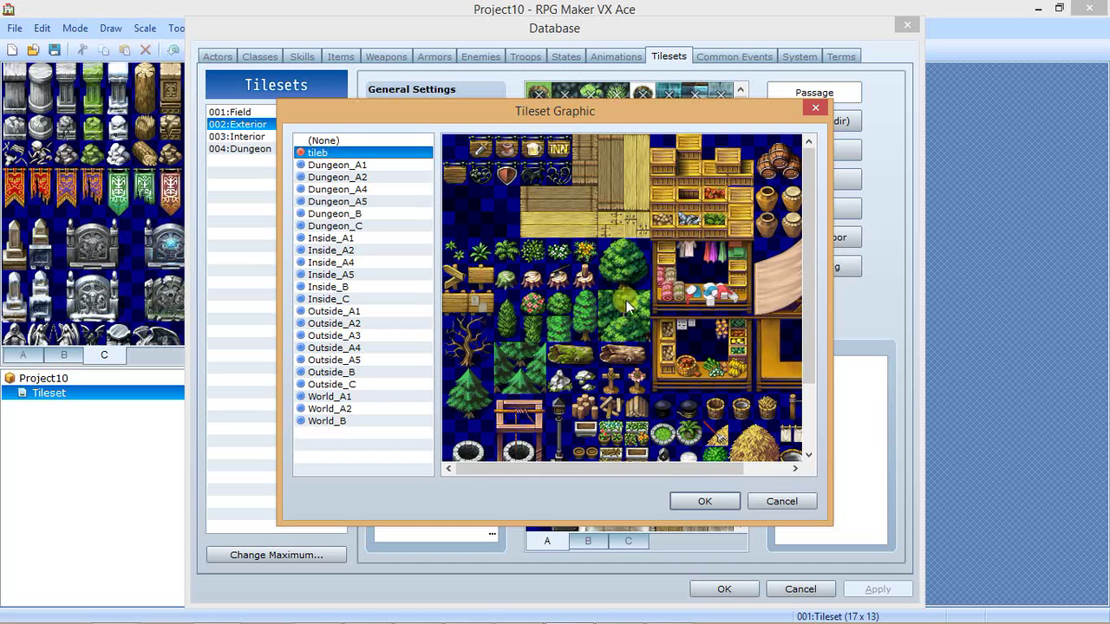
left_click(700, 501)
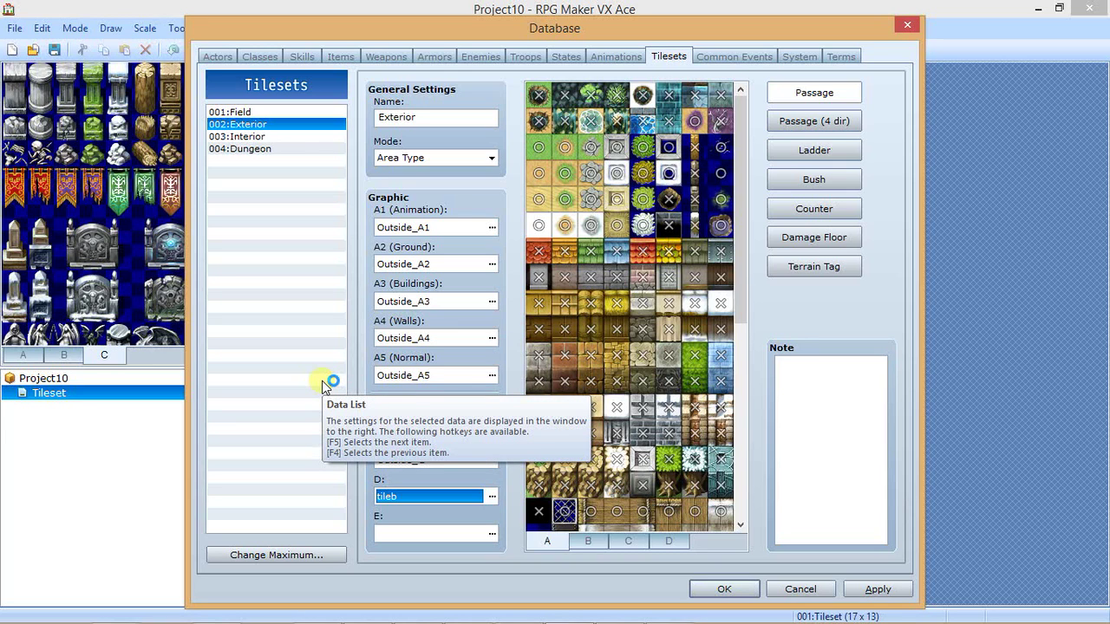
left_click(877, 589)
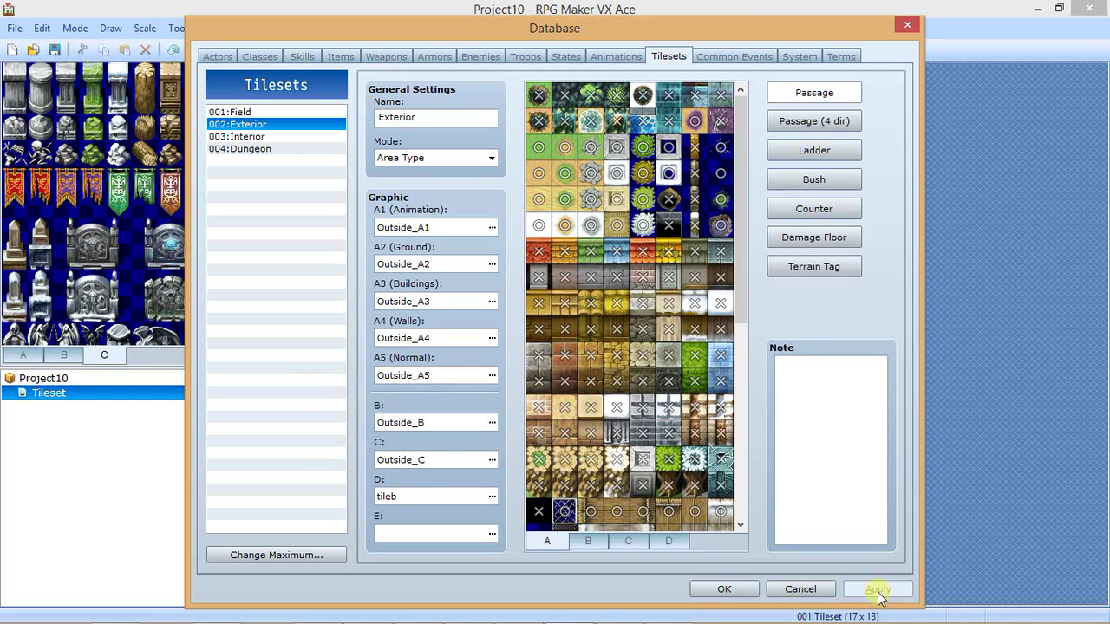
left_click(718, 590)
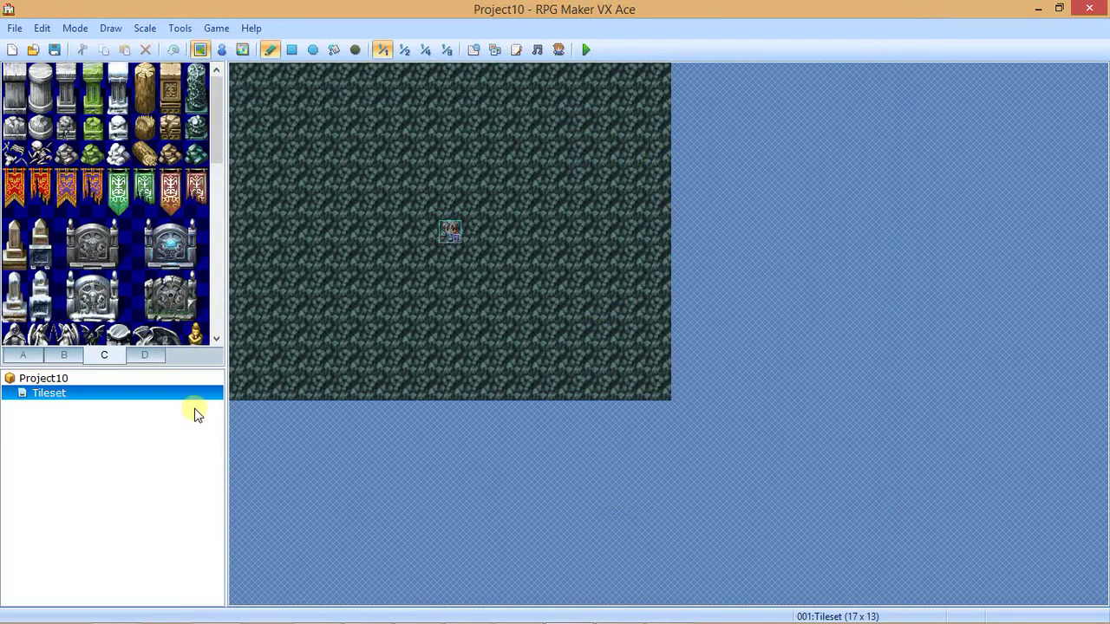
Examine the imported tiles in the map's tile set D.
left_click(144, 356)
scroll(217, 280, "down", 5)
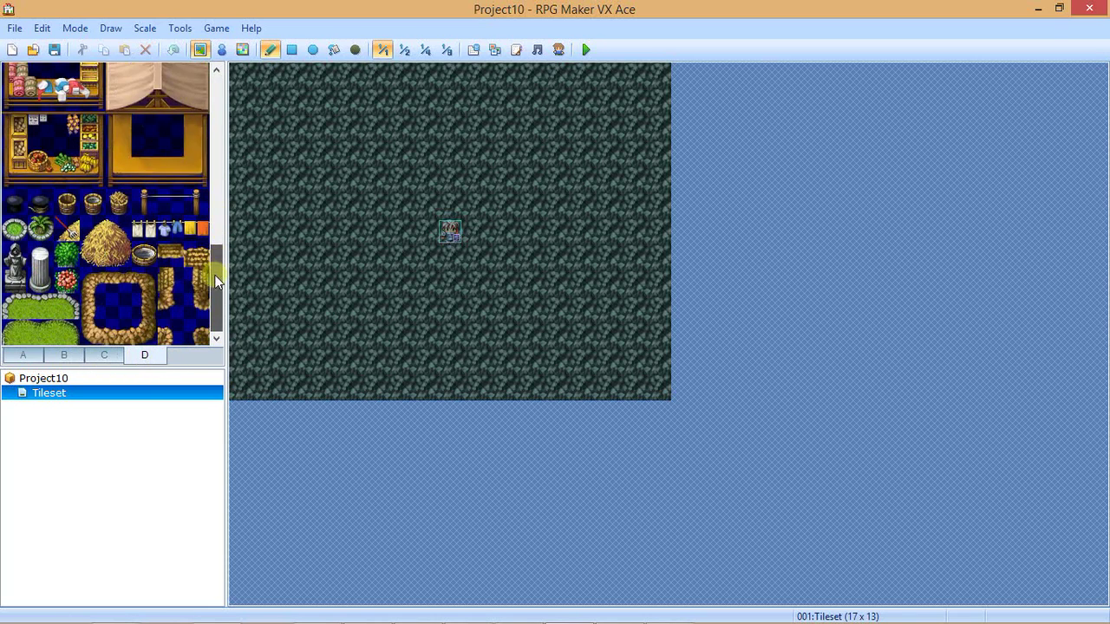
left_click_drag(215, 281, 217, 127)
scroll(217, 126, "up", 3)
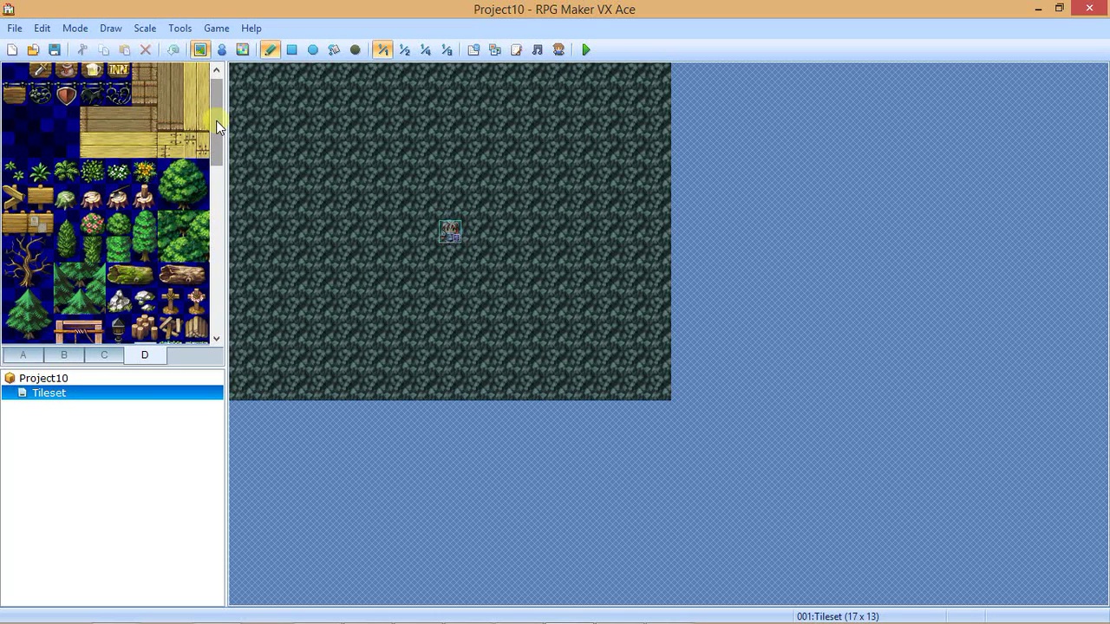
left_click(182, 186)
scroll(221, 123, "down", 1)
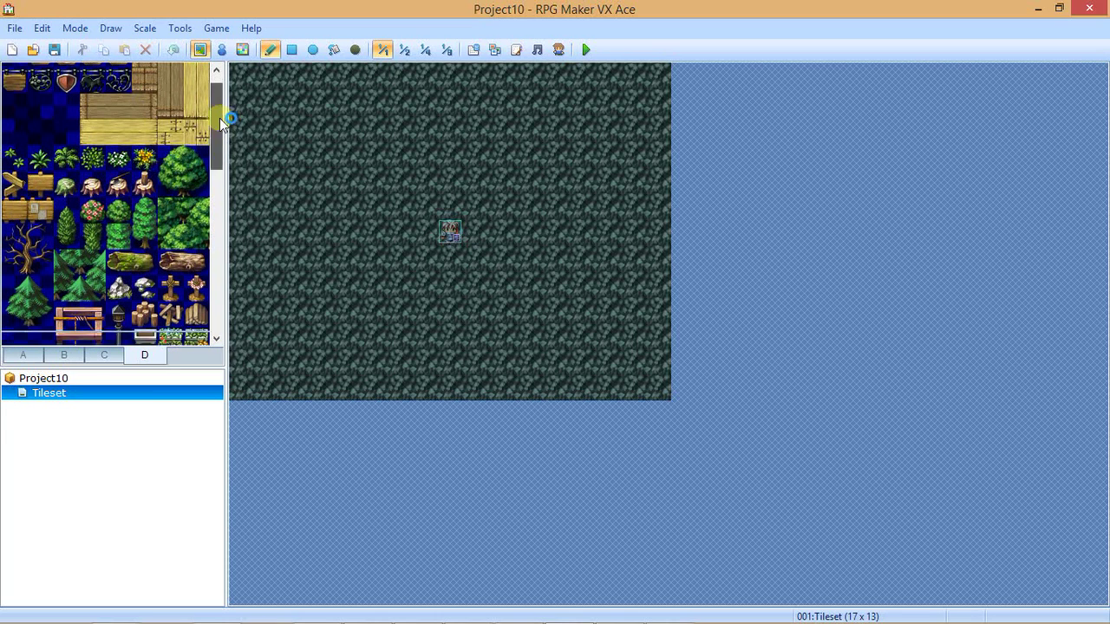
Place the three-by-three square stone ring from set D near the upper-left corner of the map.
left_click_drag(221, 123, 234, 276)
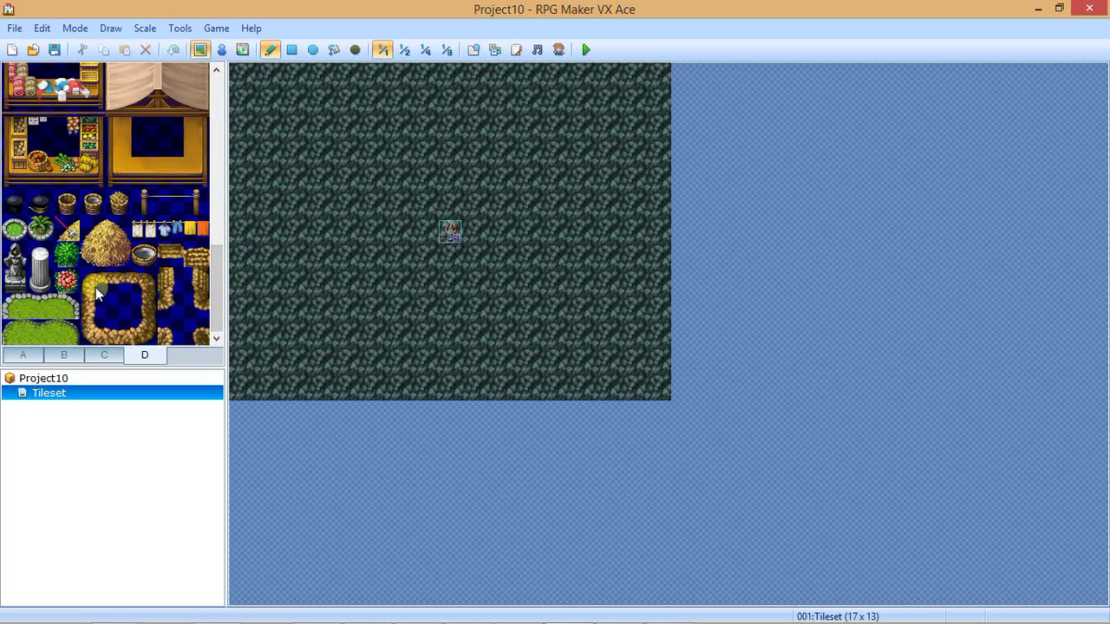
mouse_move(91, 279)
left_mouse_down()
mouse_move(143, 312)
mouse_move(146, 334)
left_mouse_up()
left_click(279, 159)
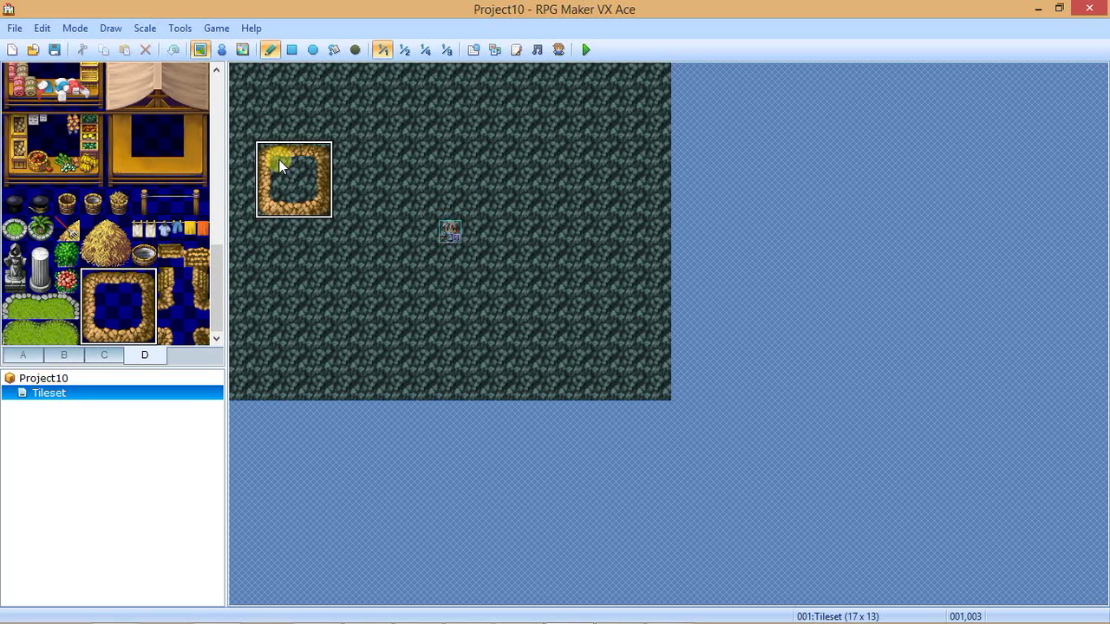
Paint set D's large haystack across the map's upper rows, and cover much of the map with the stone-edged grass strip.
left_click_drag(93, 227, 118, 254)
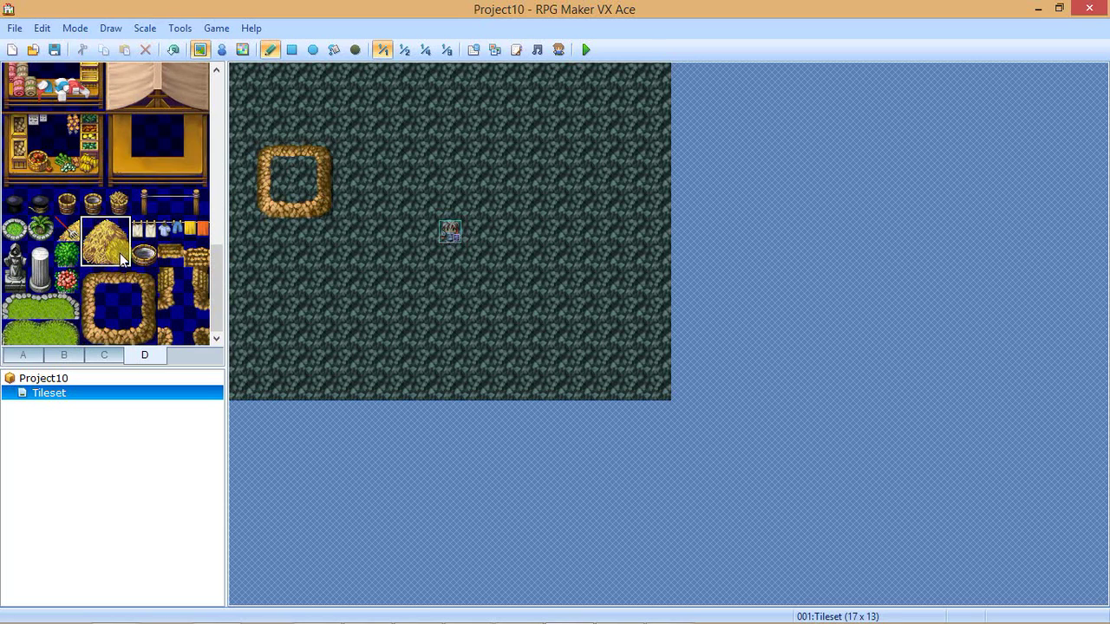
left_click(284, 161)
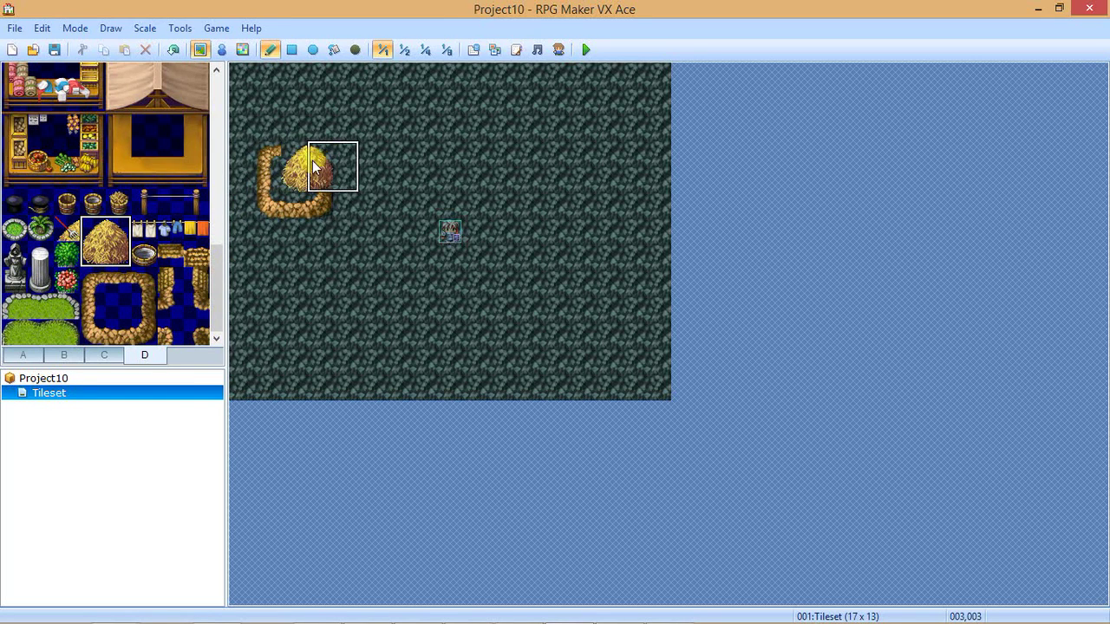
mouse_move(243, 83)
left_mouse_down()
mouse_move(638, 82)
mouse_move(634, 125)
mouse_move(259, 128)
mouse_move(257, 163)
mouse_move(604, 172)
mouse_move(632, 182)
mouse_move(602, 241)
mouse_move(208, 227)
left_mouse_up()
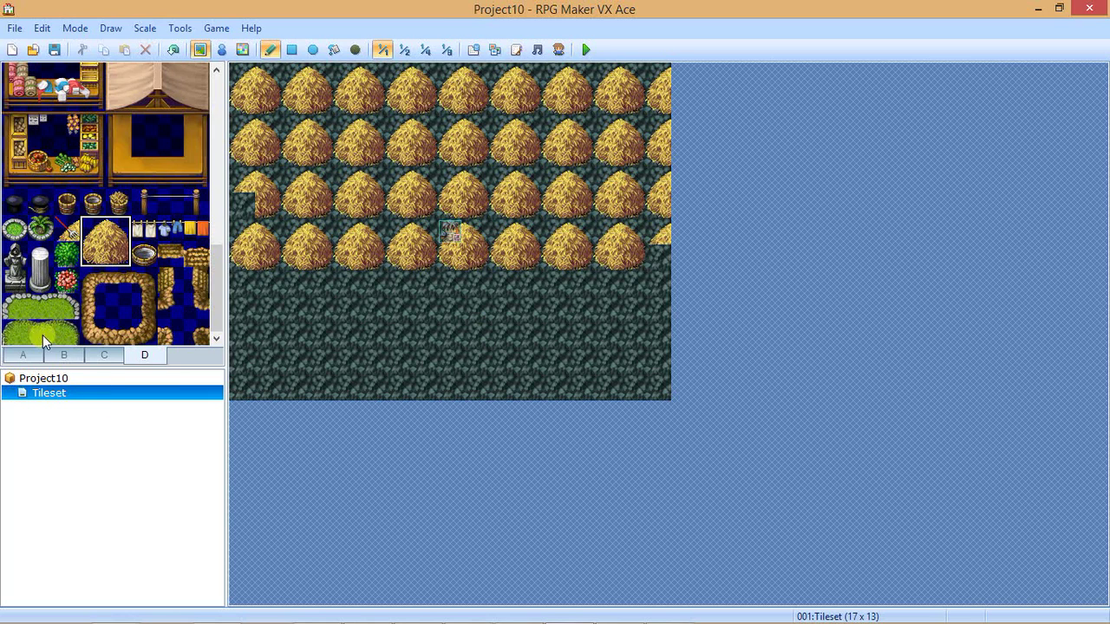
left_click_drag(39, 305, 63, 309)
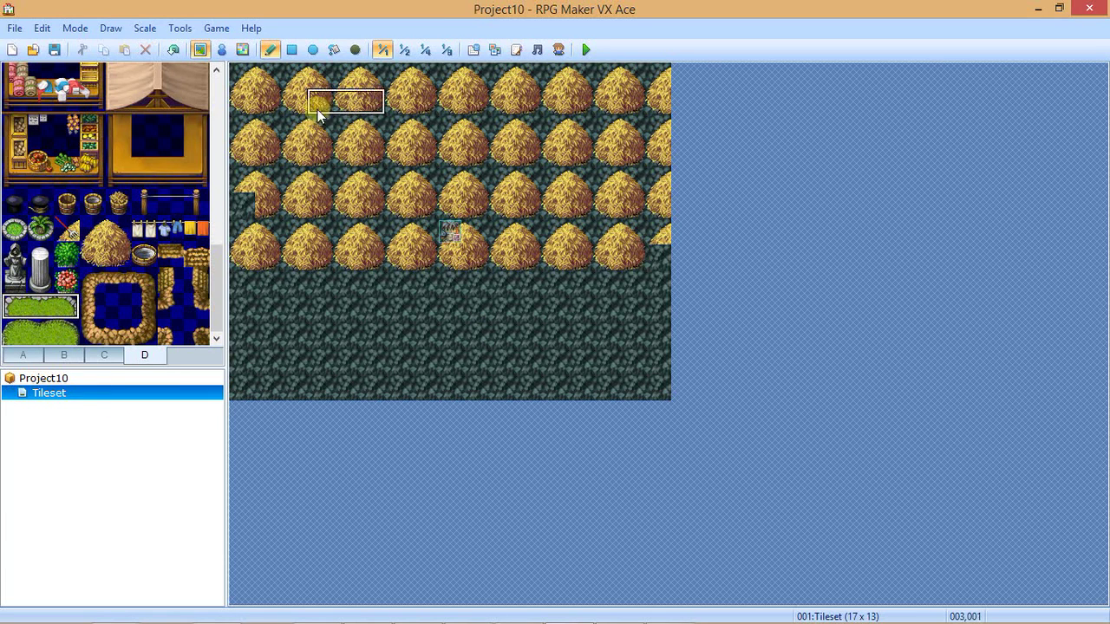
mouse_move(240, 77)
left_mouse_down()
mouse_move(630, 76)
mouse_move(622, 112)
mouse_move(267, 111)
mouse_move(248, 148)
mouse_move(541, 151)
mouse_move(450, 324)
mouse_move(208, 340)
mouse_move(357, 357)
mouse_move(456, 340)
mouse_move(573, 344)
mouse_move(611, 294)
mouse_move(613, 118)
mouse_move(403, 132)
mouse_move(353, 178)
mouse_move(268, 214)
mouse_move(291, 282)
left_mouse_up()
Flood-fill patches in the upper-left part of the map with the plain green grass tile from set A, and return to the pencil tool.
left_click(334, 50)
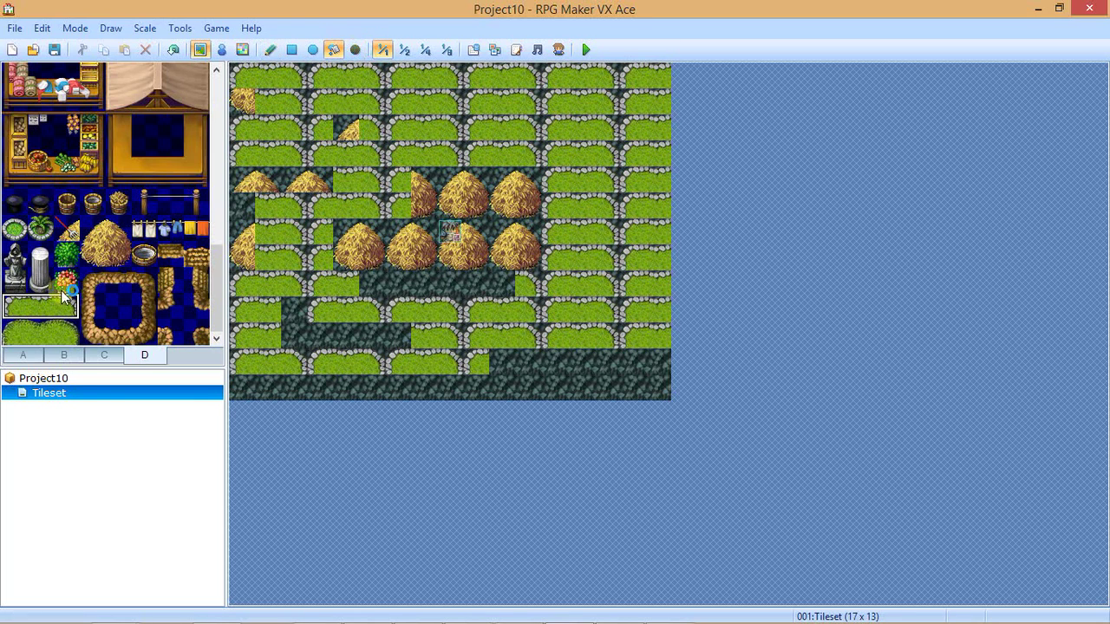
left_click(23, 355)
left_click(15, 127)
left_click(345, 151)
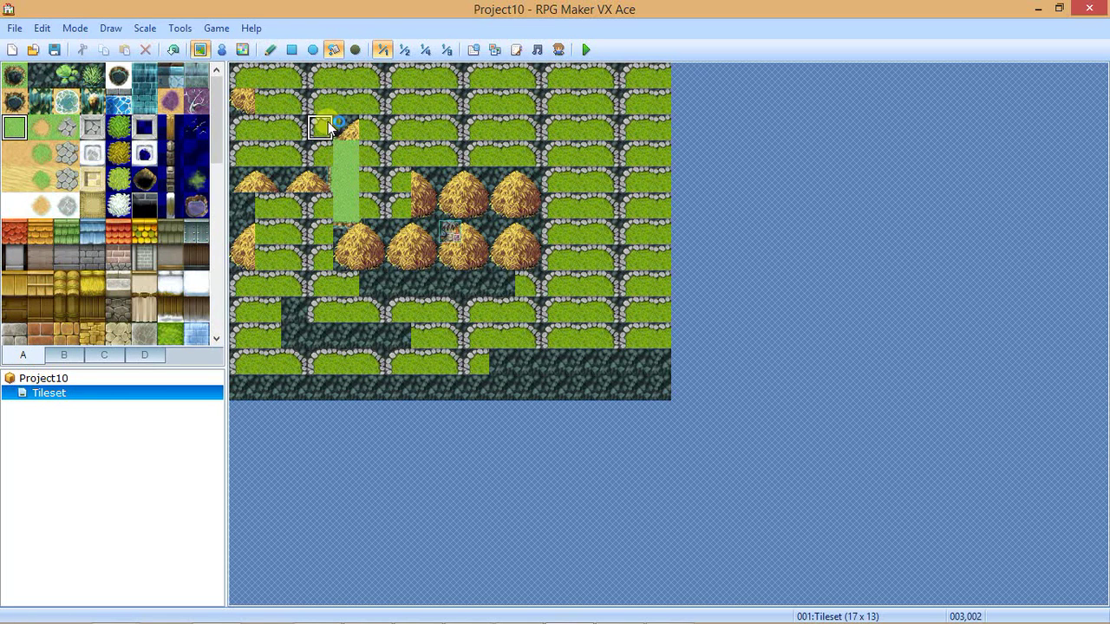
left_click(295, 112)
left_click(260, 96)
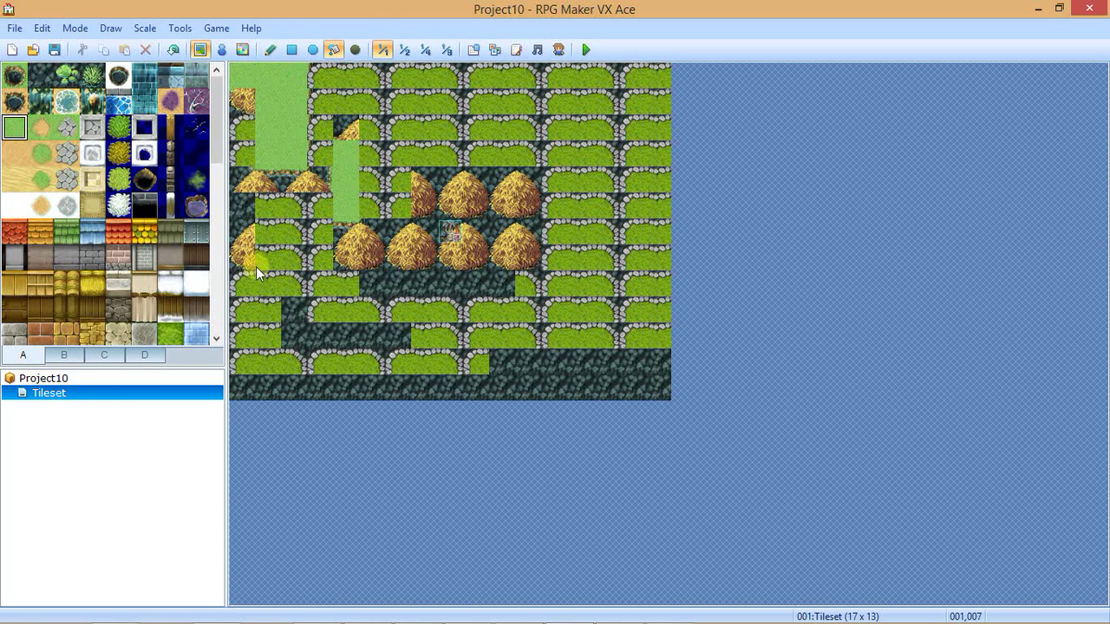
left_click(269, 49)
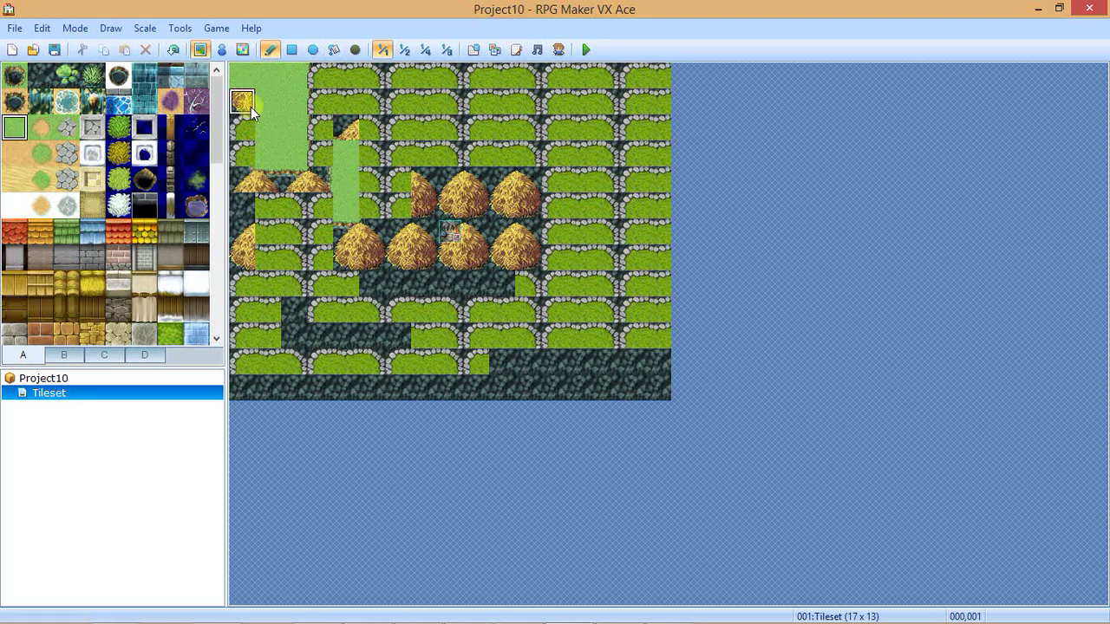